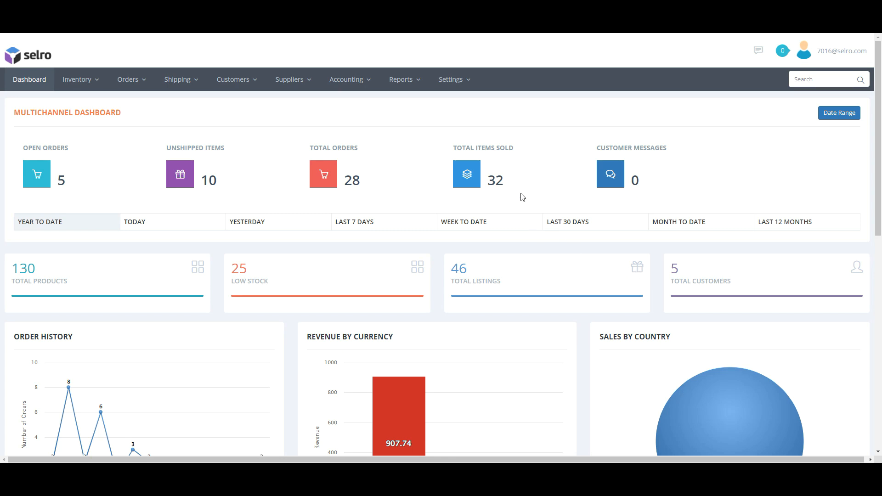
Open the channel integration settings and add OnBuy from the available marketplaces.
{"action": "left_click", "coordinate": [462, 85]}
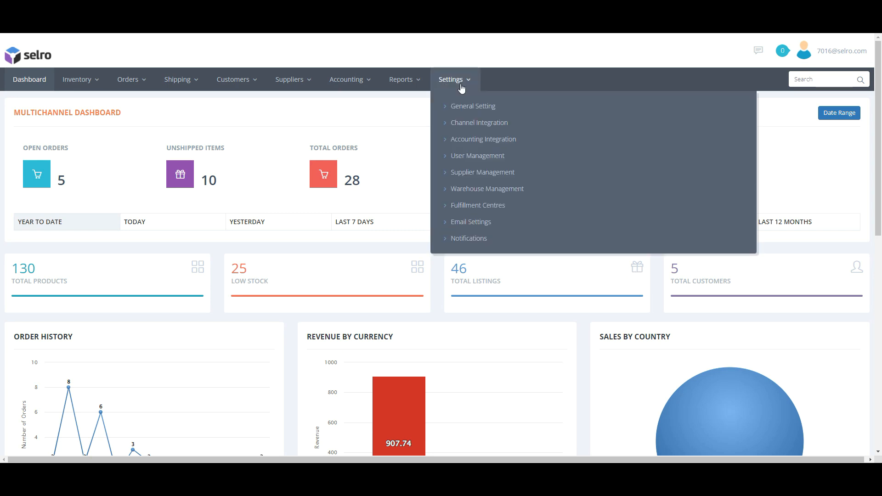
{"action": "left_click", "coordinate": [520, 123]}
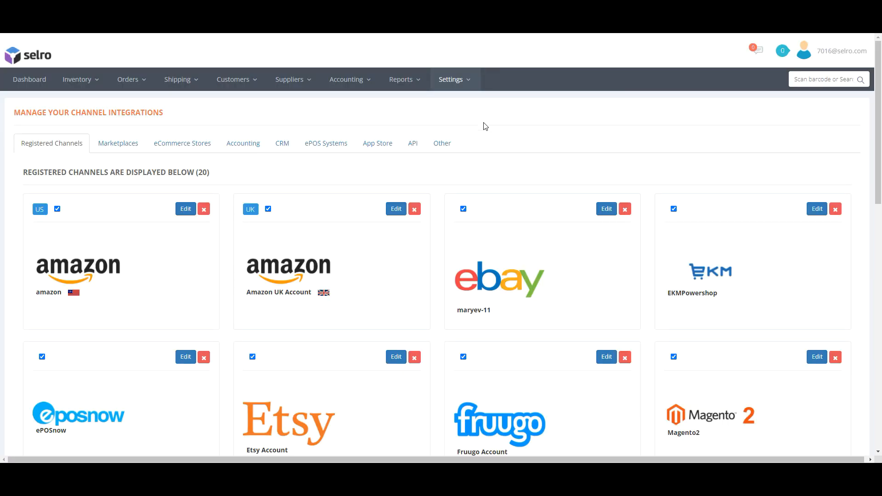
{"action": "left_click", "coordinate": [123, 143]}
{"action": "scroll", "coordinate": [459, 234], "scroll_direction": "down", "scroll_amount": 10}
{"action": "scroll", "coordinate": [471, 228], "scroll_direction": "down", "scroll_amount": 4}
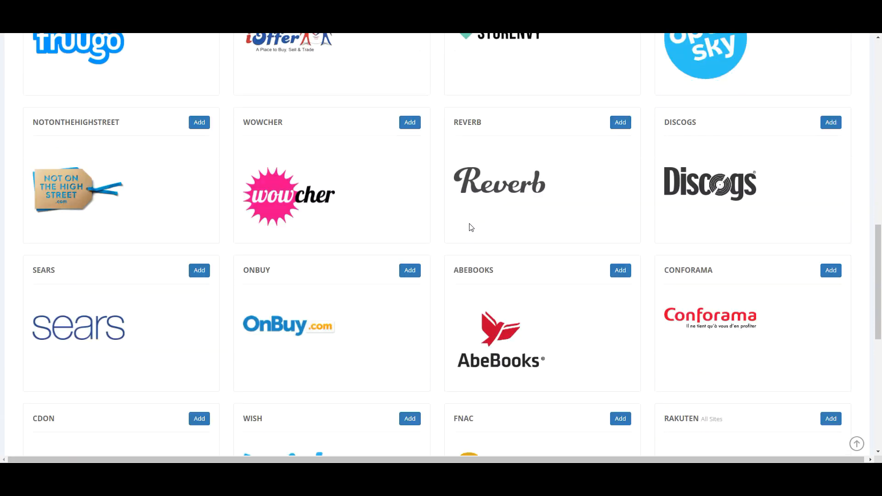
{"action": "left_click", "coordinate": [415, 220]}
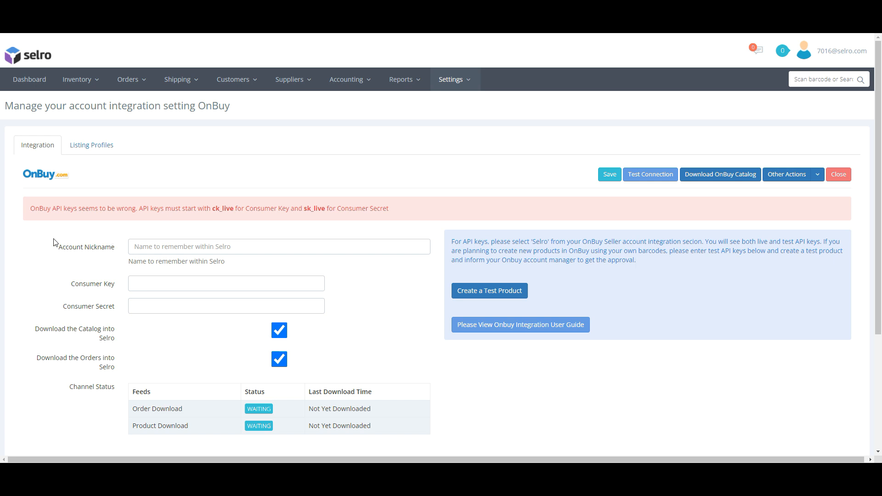
Set the OnBuy integration's account nickname to "OnBuy".
{"action": "left_click_drag", "start_coordinate": [55, 252], "coordinate": [112, 254]}
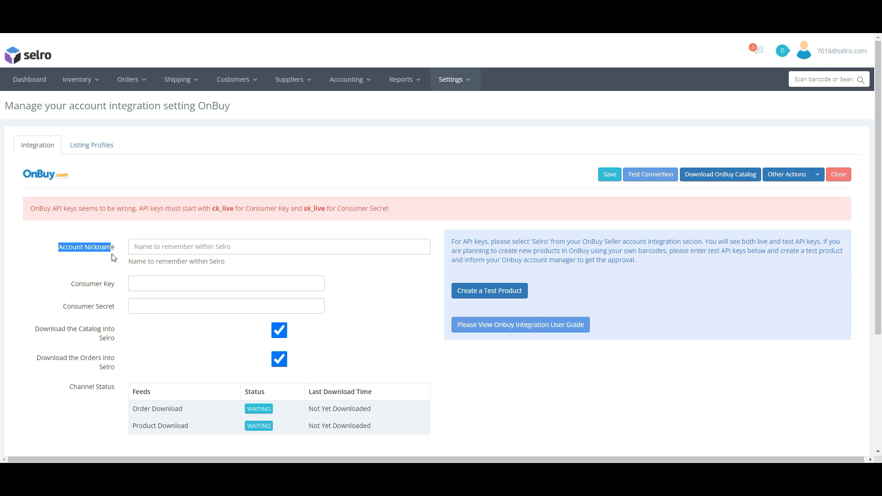
{"action": "left_click", "coordinate": [165, 252]}
{"action": "type", "text": "OnBuy"}
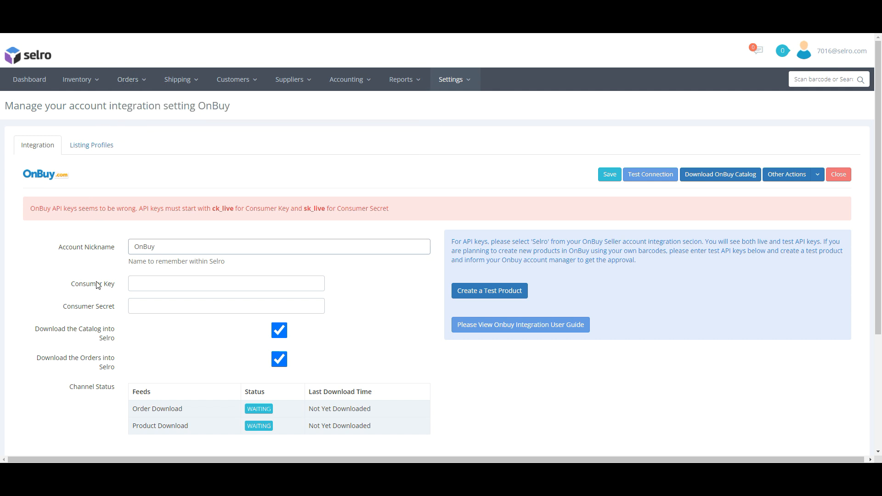
{"action": "left_click_drag", "start_coordinate": [75, 284], "coordinate": [118, 279]}
{"action": "left_click_drag", "start_coordinate": [63, 309], "coordinate": [121, 311]}
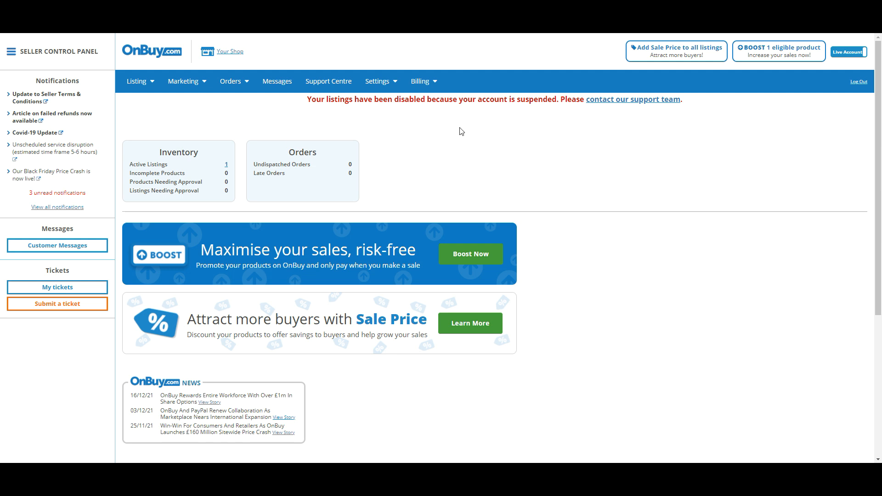
In the OnBuy seller control panel, open the Selro integration from Imports & Integrations and locate the live keys in its API details.
{"action": "left_click", "coordinate": [145, 85]}
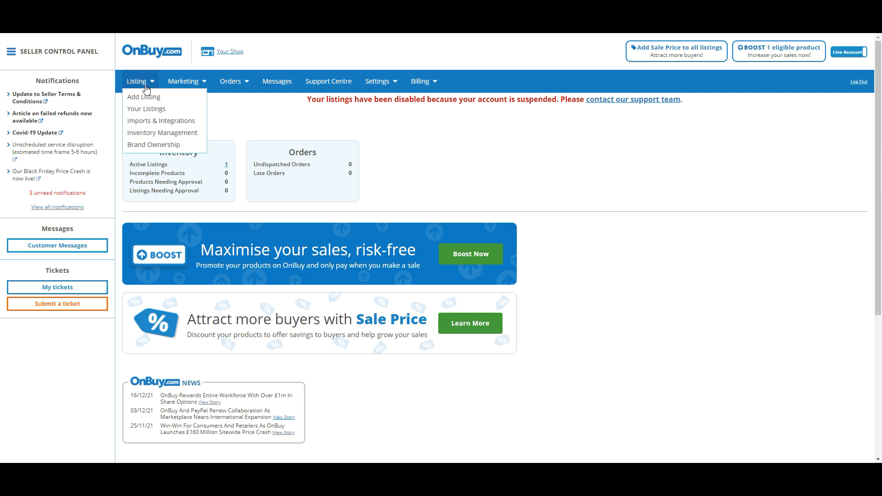
{"action": "left_click", "coordinate": [182, 125]}
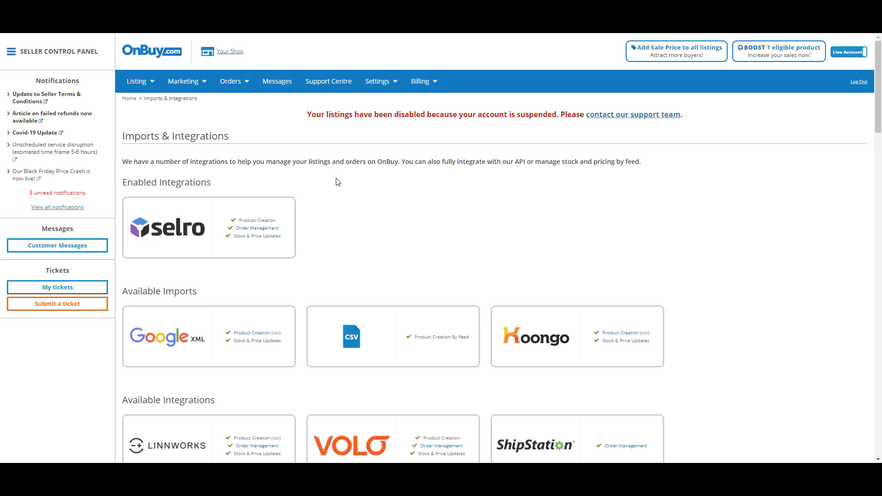
{"action": "scroll", "coordinate": [230, 297], "scroll_direction": "down", "scroll_amount": 1}
{"action": "left_click_drag", "start_coordinate": [133, 358], "coordinate": [214, 362]}
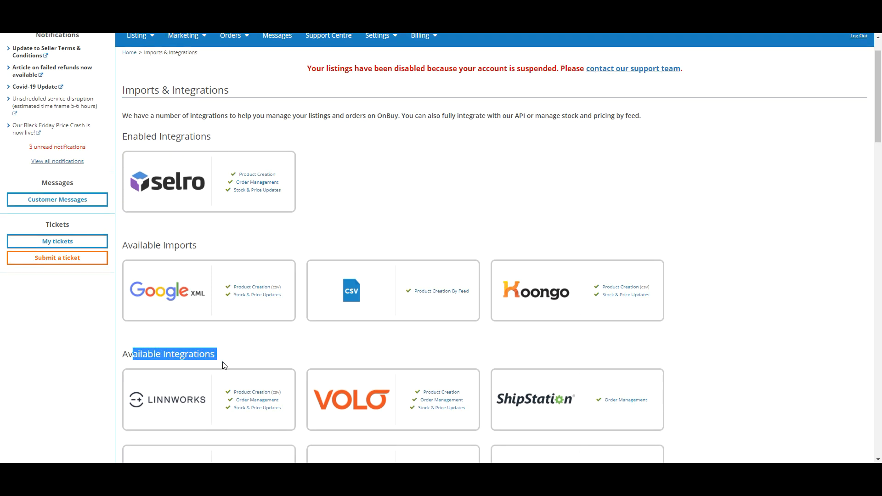
{"action": "left_click", "coordinate": [222, 186]}
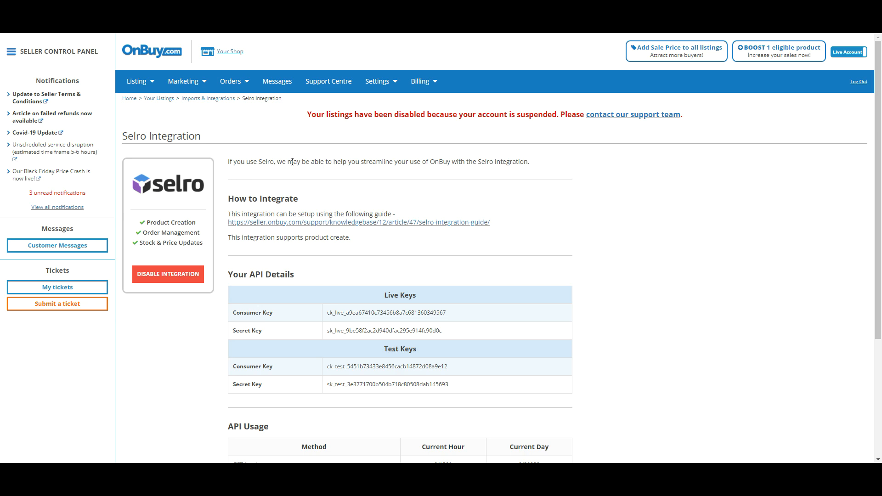
{"action": "scroll", "coordinate": [275, 222], "scroll_direction": "down", "scroll_amount": 3}
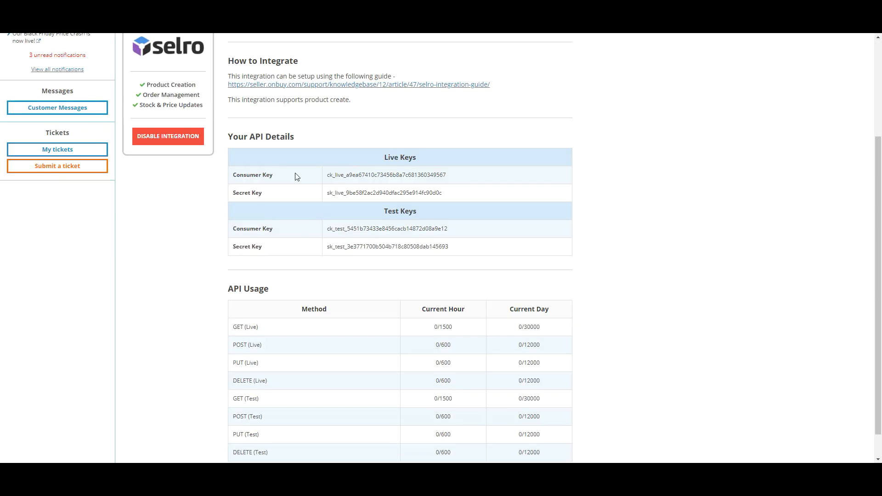
{"action": "left_click_drag", "start_coordinate": [225, 137], "coordinate": [317, 144]}
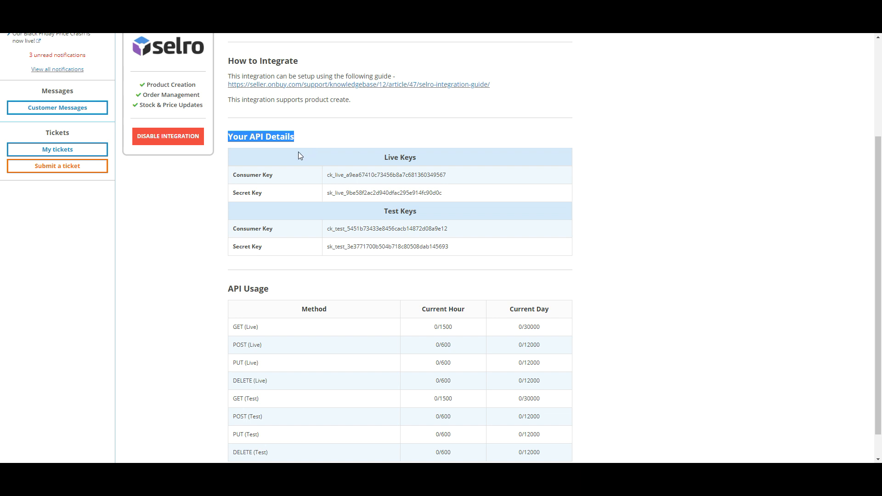
{"action": "left_click_drag", "start_coordinate": [382, 157], "coordinate": [421, 159]}
Copy the live consumer key from OnBuy into Selro's Consumer Key field and remove the leading spaces.
{"action": "left_click_drag", "start_coordinate": [466, 176], "coordinate": [323, 177]}
{"action": "right_click", "coordinate": [341, 176]}
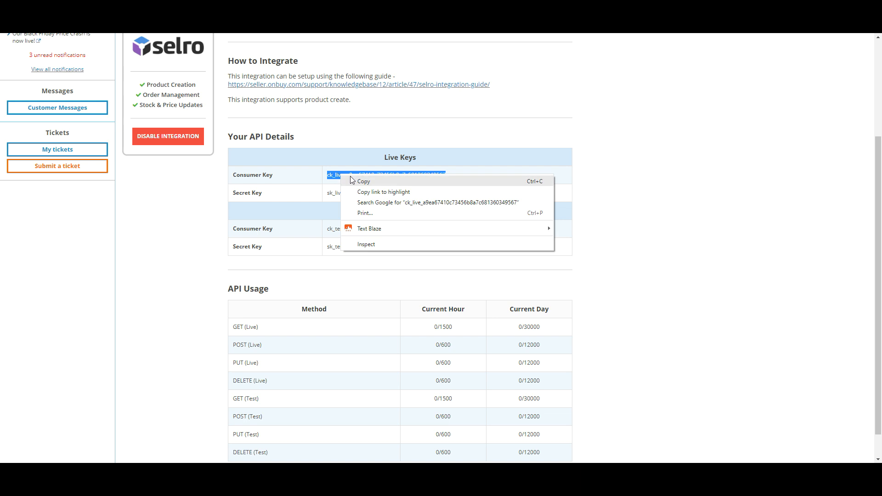
{"action": "left_click", "coordinate": [363, 181]}
{"action": "key", "text": "alt+Tab"}
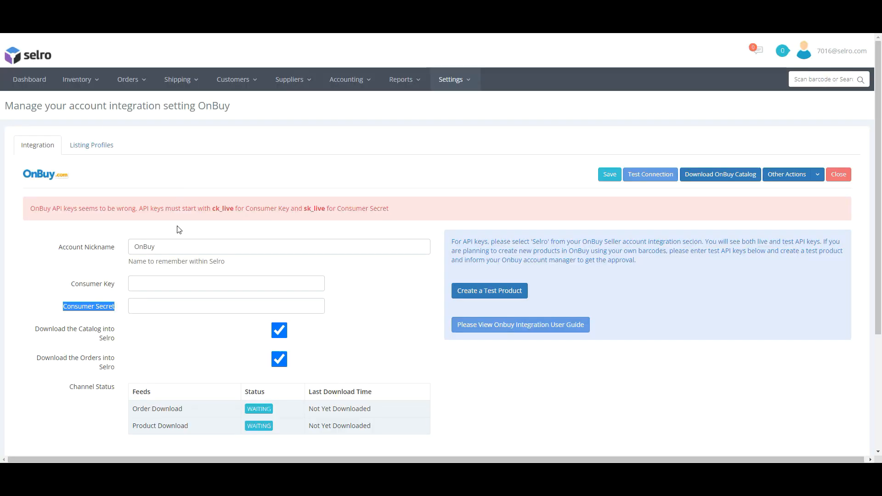
{"action": "left_click", "coordinate": [153, 287]}
{"action": "key", "text": "ctrl+v"}
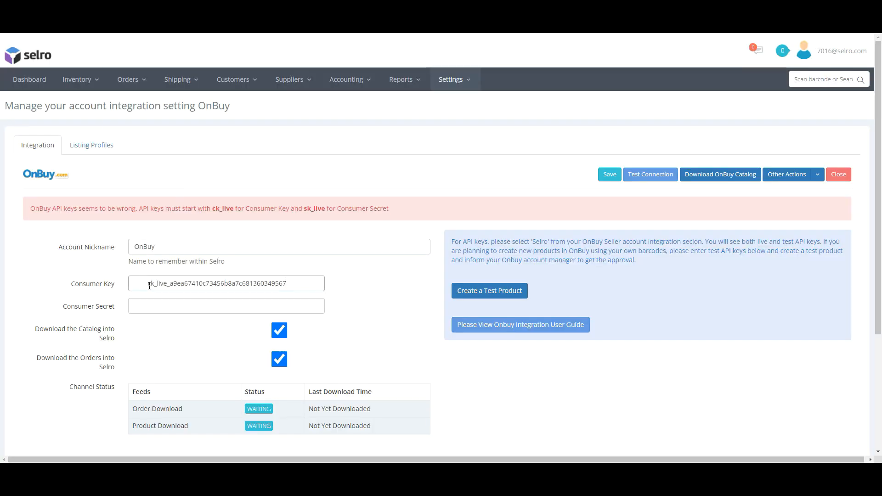
{"action": "left_click_drag", "start_coordinate": [151, 282], "coordinate": [75, 281]}
{"action": "key", "text": "BackSpace"}
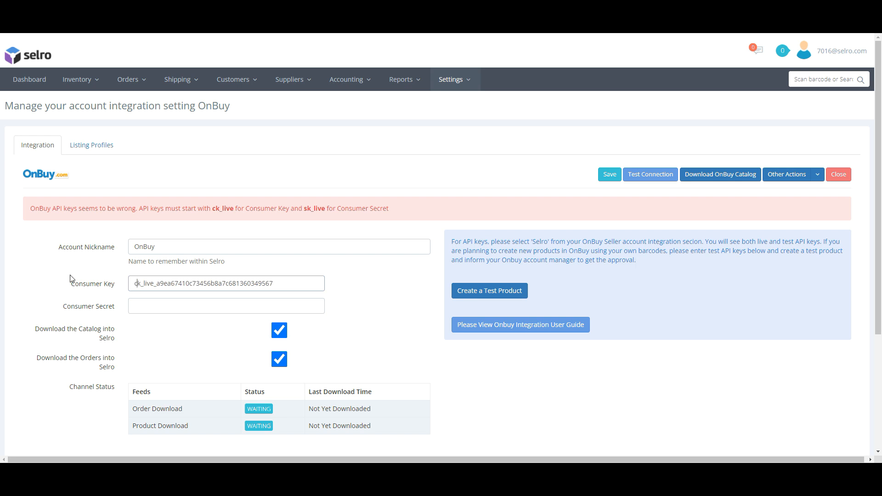
Copy the live secret key from the OnBuy seller control panel into Selro's Consumer Secret field.
{"action": "key", "text": "alt+Tab"}
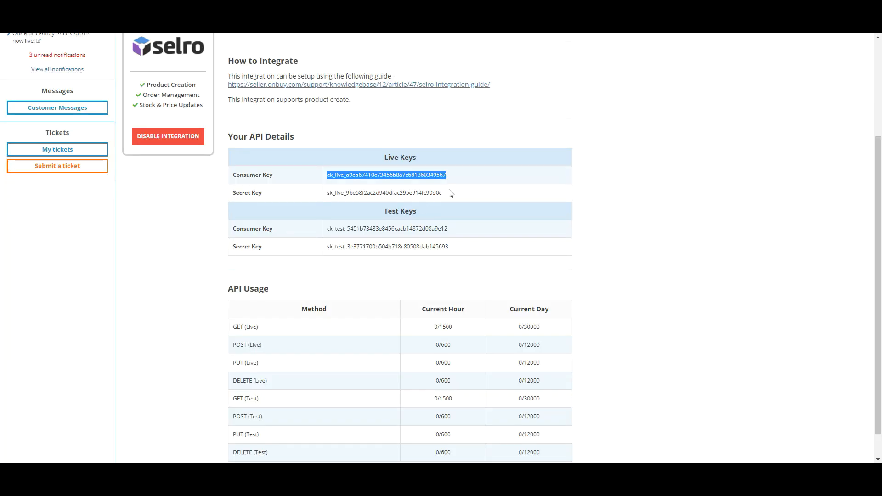
{"action": "left_click_drag", "start_coordinate": [450, 196], "coordinate": [353, 190]}
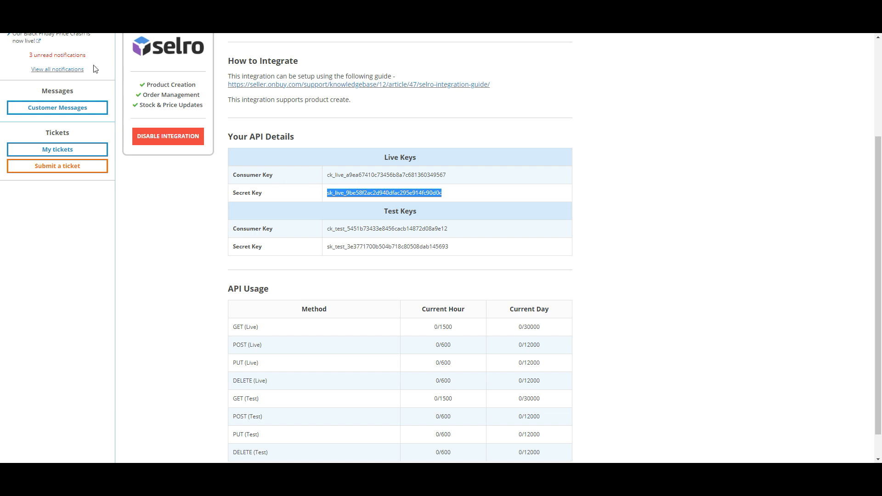
{"action": "key", "text": "alt+Tab"}
{"action": "left_click", "coordinate": [173, 306]}
{"action": "key", "text": "ctrl+v"}
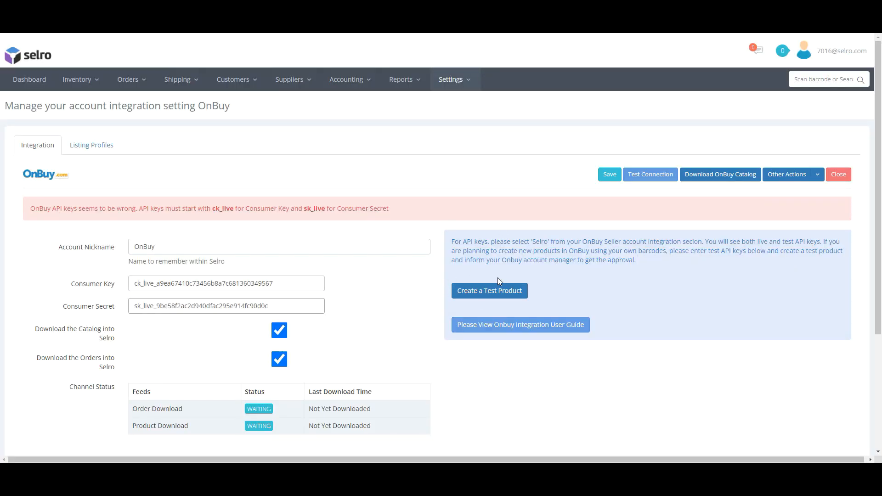
Save the OnBuy integration settings and test the connection, closing the test dialog.
{"action": "left_click", "coordinate": [607, 177]}
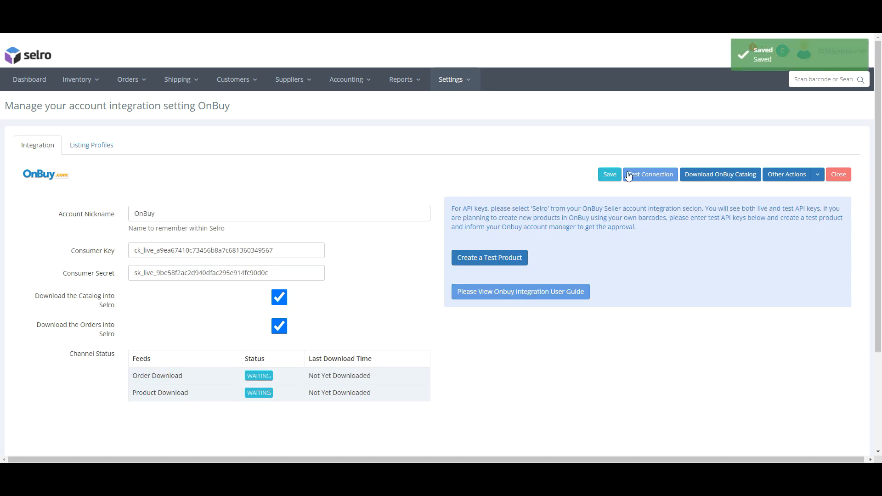
{"action": "left_click", "coordinate": [636, 175]}
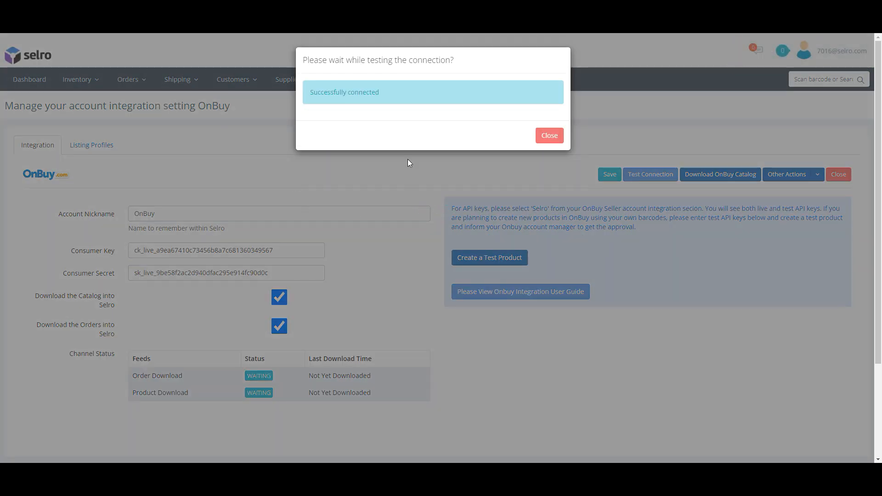
{"action": "left_click_drag", "start_coordinate": [403, 101], "coordinate": [311, 100]}
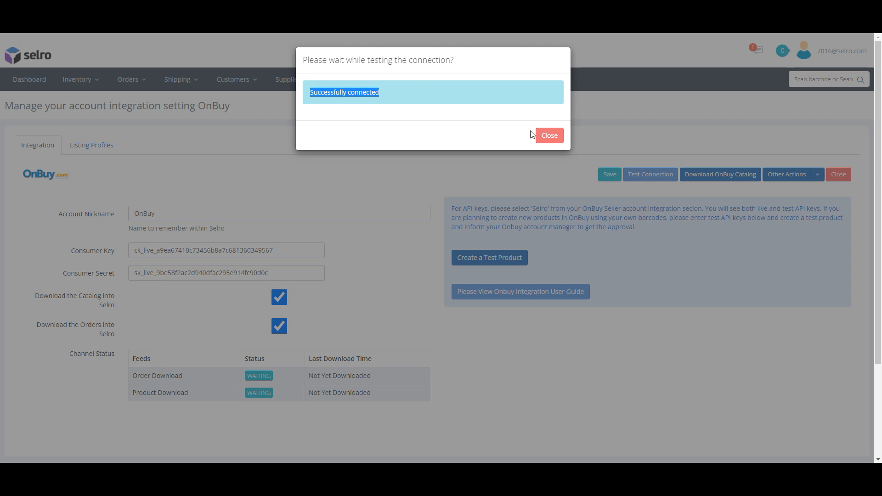
{"action": "left_click", "coordinate": [548, 135]}
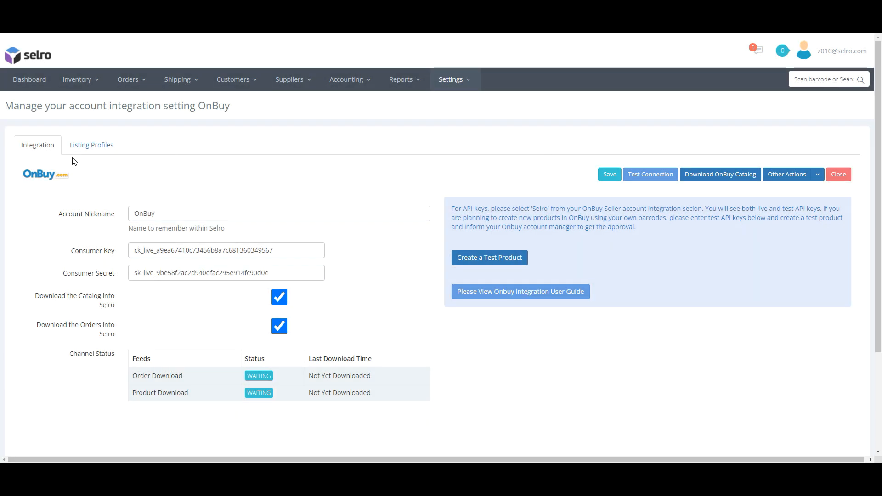
Review the options for downloading the catalog and the orders into Selro.
{"action": "left_click_drag", "start_coordinate": [34, 296], "coordinate": [121, 298]}
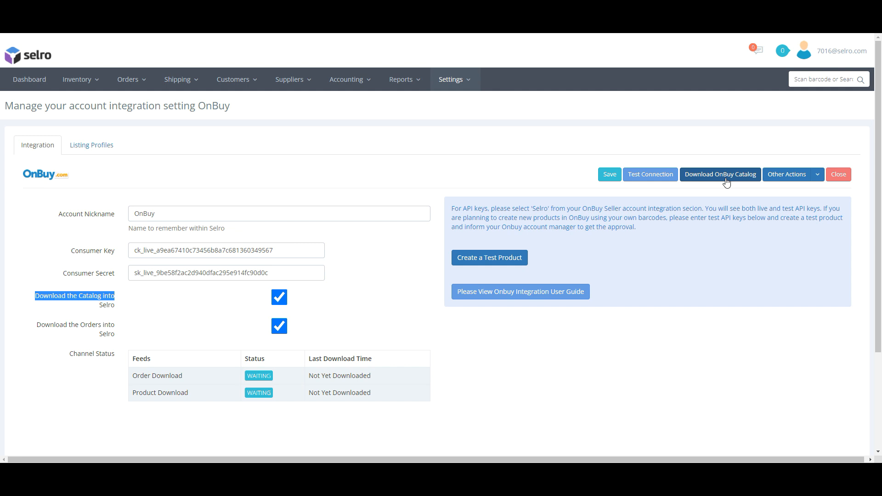
{"action": "left_click", "coordinate": [65, 334]}
{"action": "left_click_drag", "start_coordinate": [63, 330], "coordinate": [120, 332]}
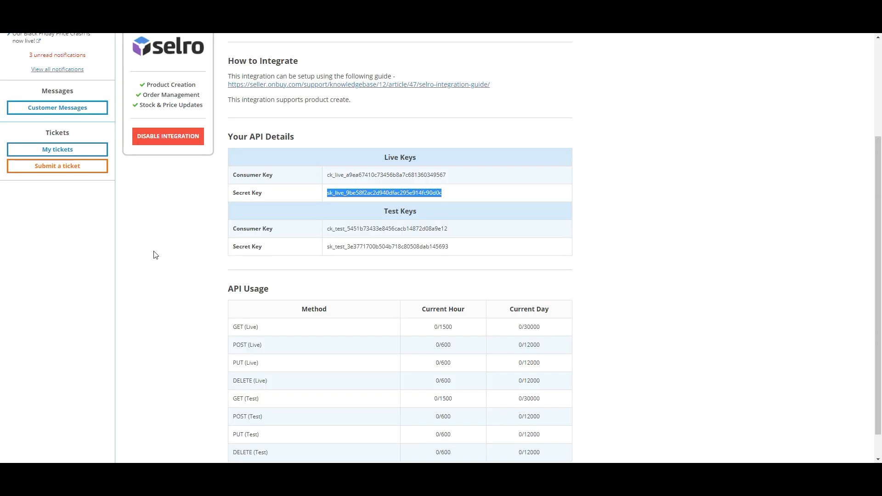
Switch to the OnBuy seller control panel and copy the consumer key listed under Test Keys.
{"action": "left_click_drag", "start_coordinate": [381, 212], "coordinate": [430, 221]}
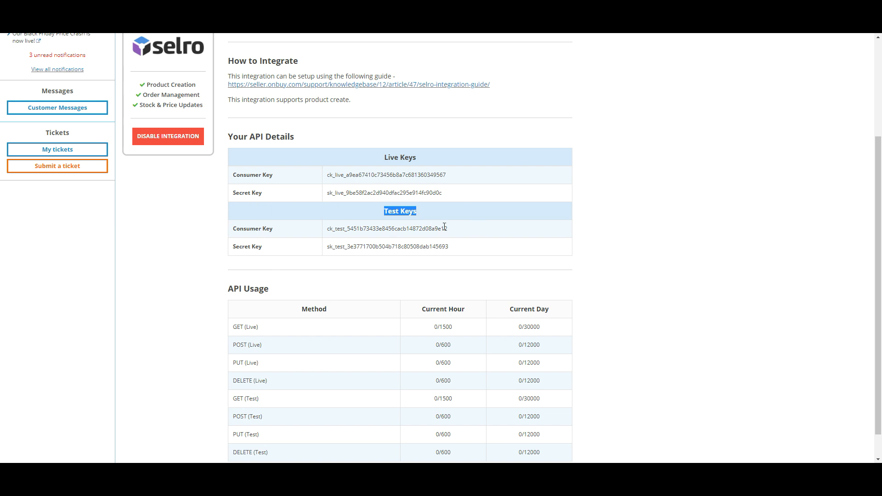
{"action": "left_click_drag", "start_coordinate": [447, 228], "coordinate": [322, 229]}
{"action": "right_click", "coordinate": [355, 228]}
{"action": "left_click", "coordinate": [370, 235]}
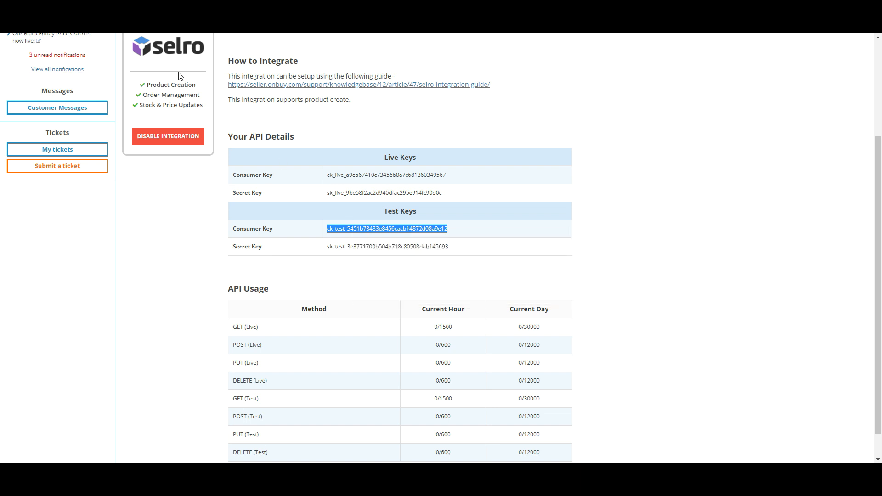
Switch back to Selro, open the test product form and paste the test consumer key into Test API Key without leading spaces.
{"action": "left_click", "coordinate": [74, 7]}
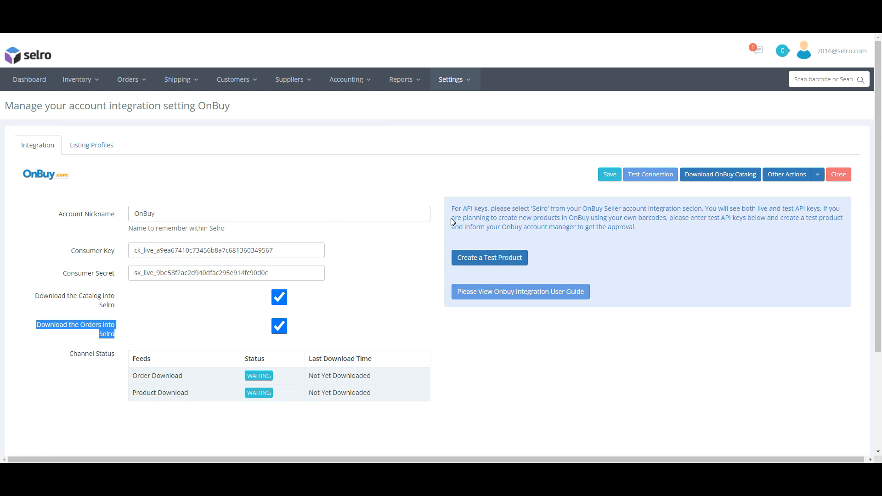
{"action": "left_click", "coordinate": [488, 259]}
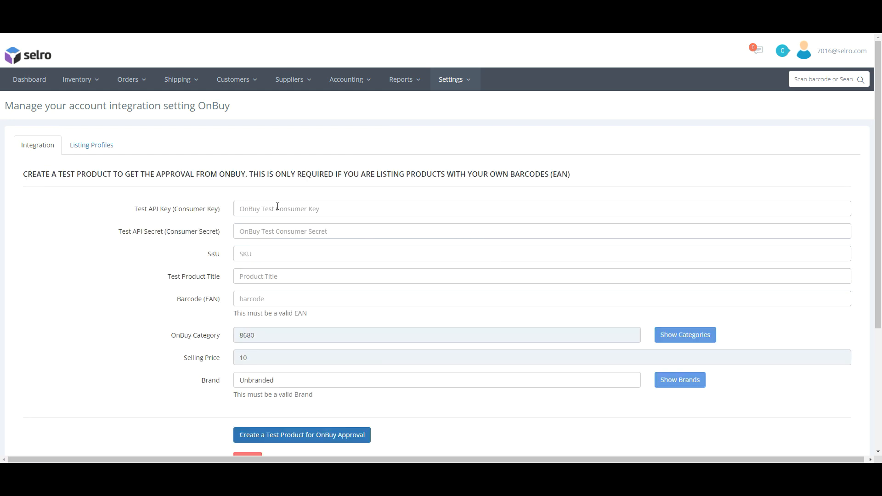
{"action": "right_click", "coordinate": [278, 208]}
{"action": "left_click", "coordinate": [315, 275]}
{"action": "mouse_move", "coordinate": [208, 184]}
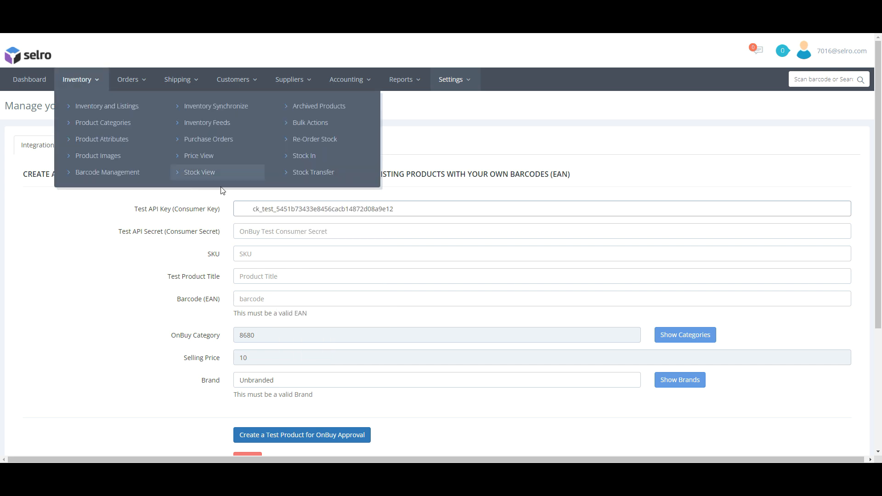
{"action": "left_click_drag", "start_coordinate": [253, 209], "coordinate": [187, 211]}
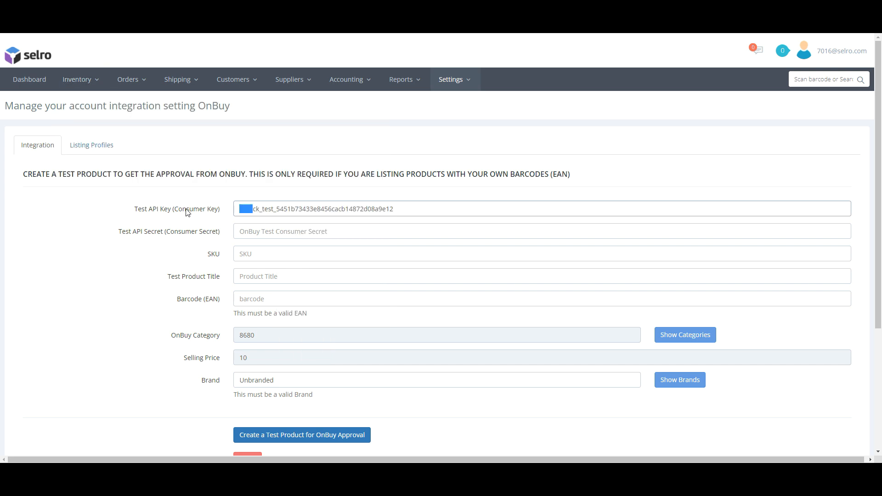
{"action": "key", "text": "BackSpace"}
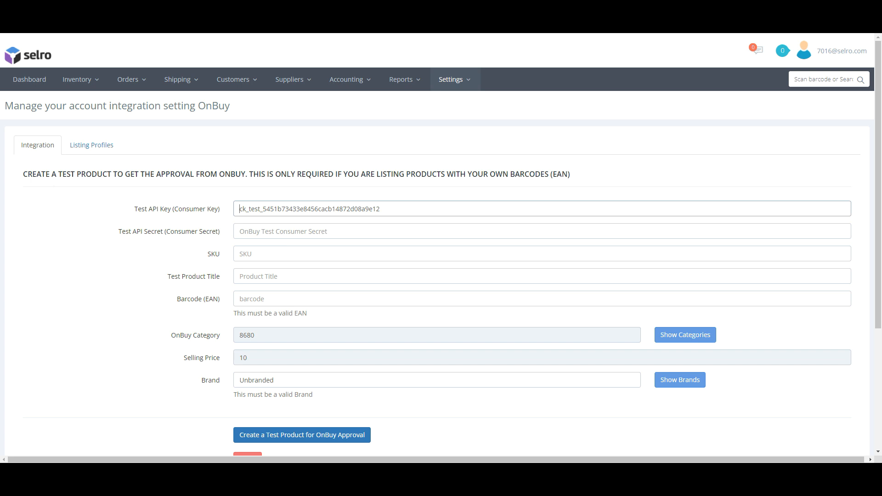
Copy the secret key under Test Keys in the OnBuy seller control panel and paste it into Selro's Test API Secret field.
{"action": "key", "text": "alt+Tab"}
{"action": "left_click_drag", "start_coordinate": [455, 247], "coordinate": [324, 248]}
{"action": "right_click", "coordinate": [337, 246]}
{"action": "left_click", "coordinate": [365, 255]}
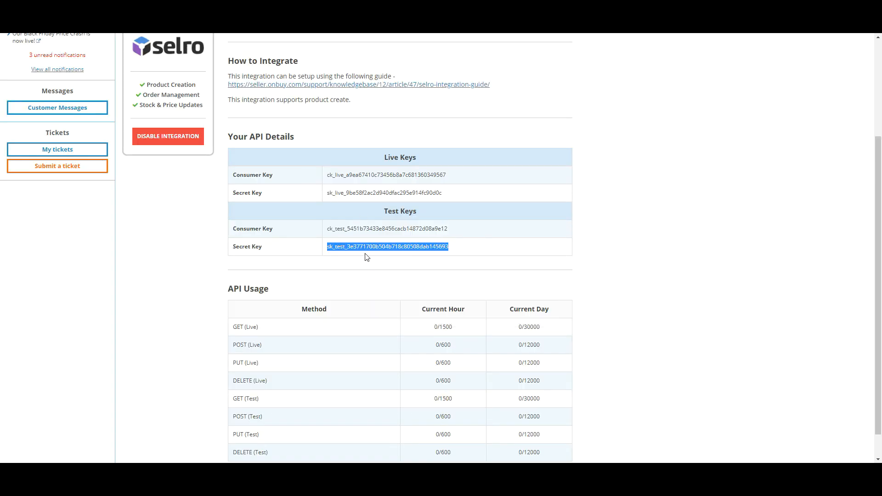
{"action": "key", "text": "alt+Tab"}
{"action": "right_click", "coordinate": [337, 225]}
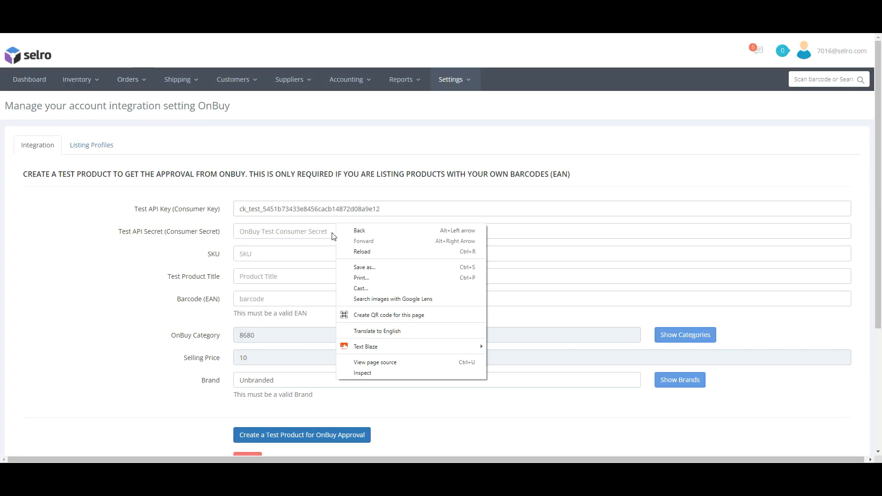
{"action": "right_click", "coordinate": [317, 236]}
{"action": "left_click", "coordinate": [354, 303]}
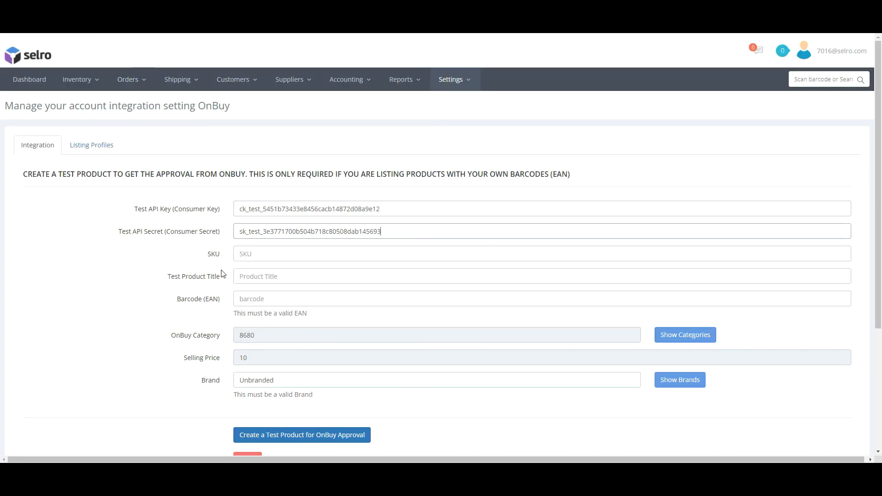
Review the SKU, title, barcode, category and brand fields of the test product form, then close the form.
{"action": "left_click", "coordinate": [242, 261]}
{"action": "left_click", "coordinate": [261, 278]}
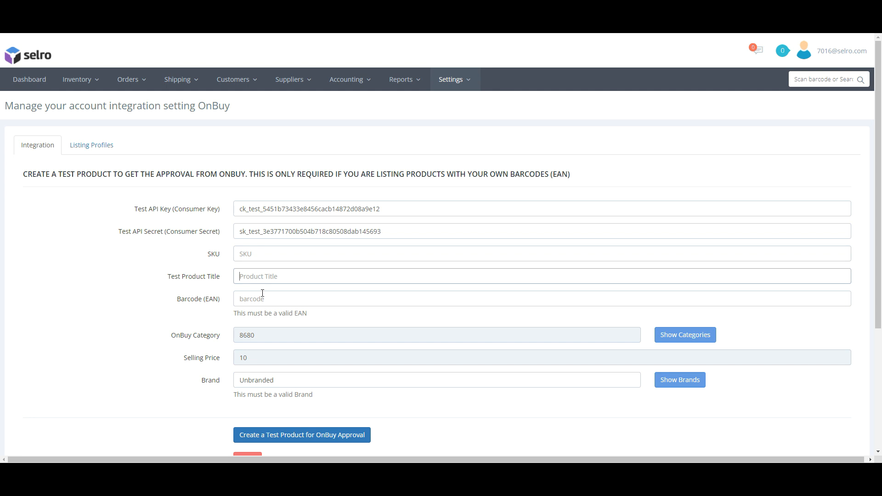
{"action": "left_click", "coordinate": [256, 301]}
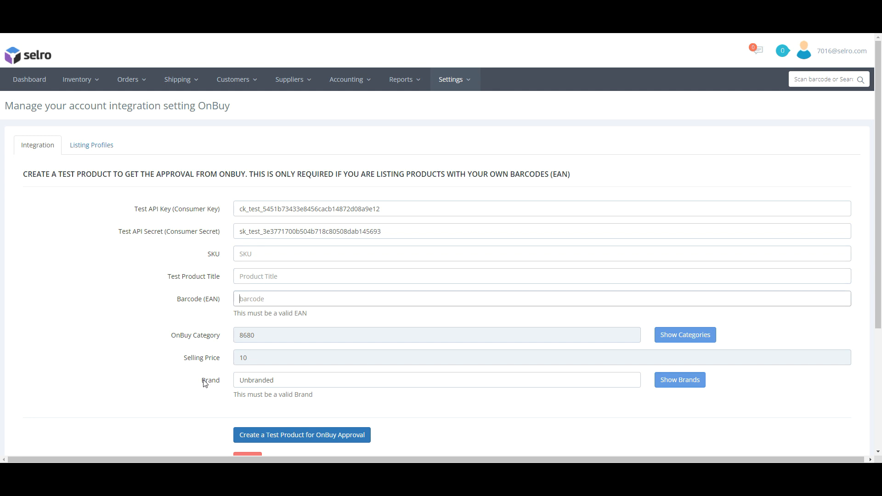
{"action": "scroll", "coordinate": [205, 384], "scroll_direction": "down", "scroll_amount": 2}
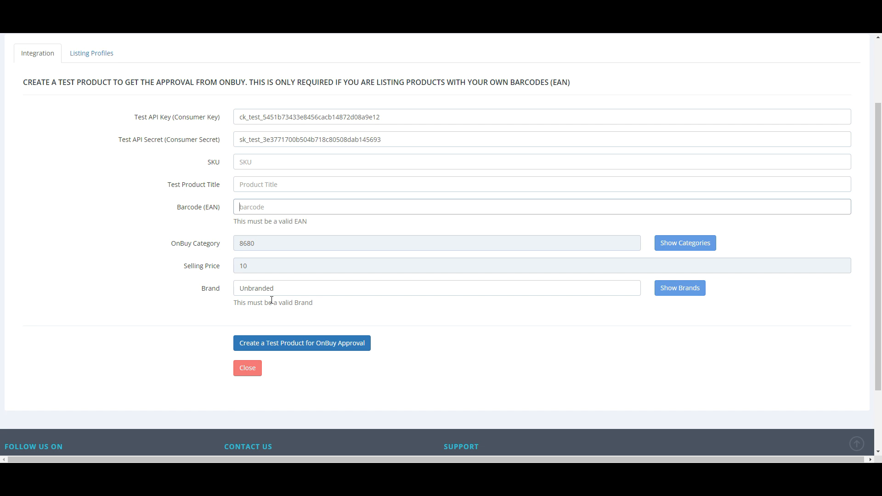
{"action": "left_click", "coordinate": [252, 373]}
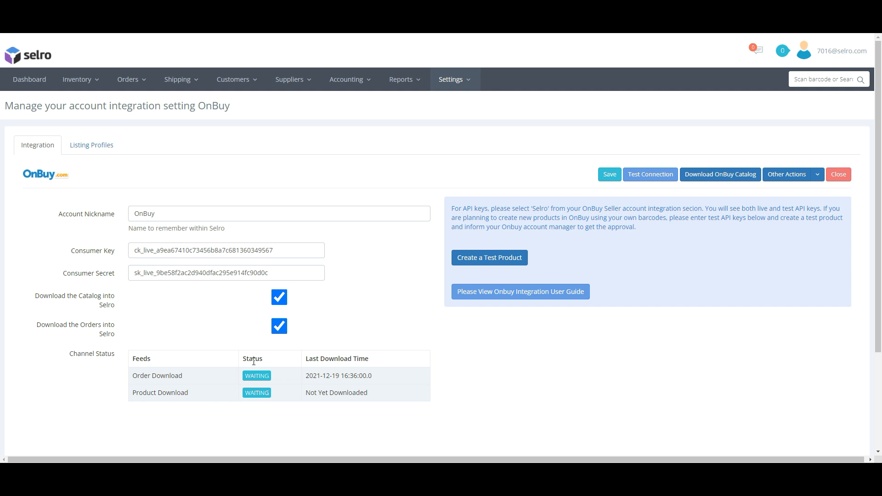
Create a new OnBuy listing profile, review its name, category, brand and pricing rule fields, and return to the integration settings.
{"action": "left_click", "coordinate": [92, 147]}
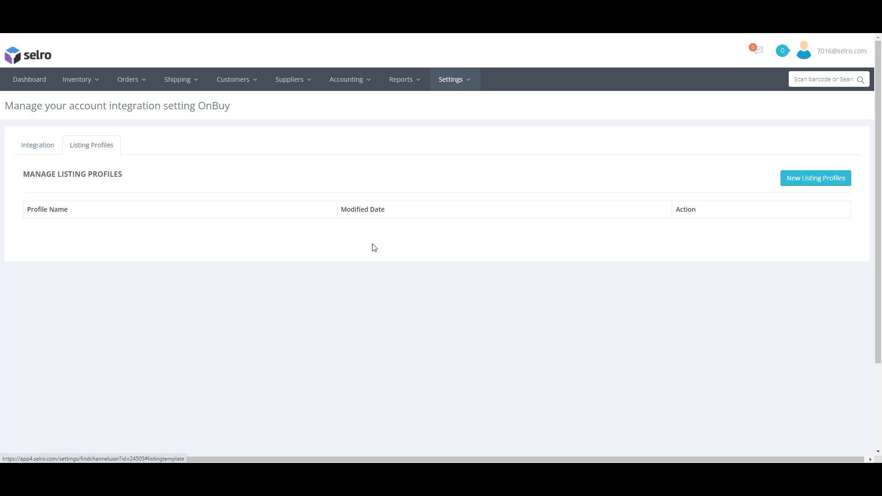
{"action": "left_click", "coordinate": [791, 179]}
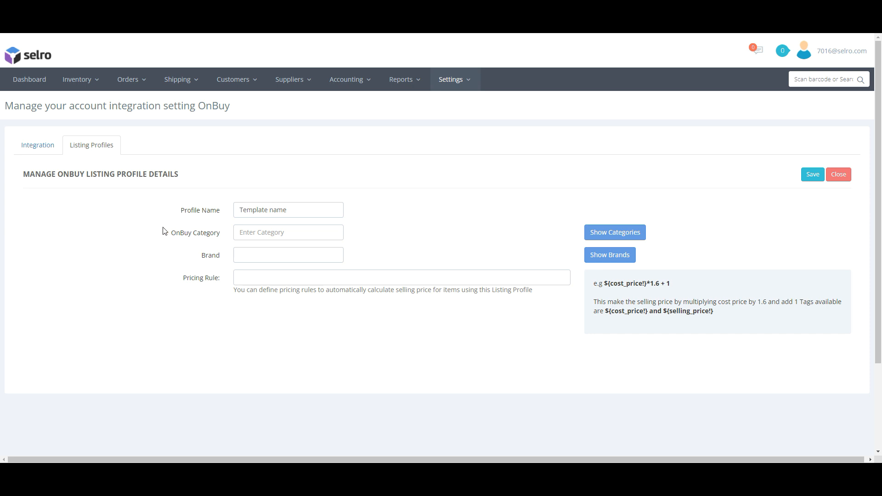
{"action": "left_click_drag", "start_coordinate": [163, 227], "coordinate": [230, 235]}
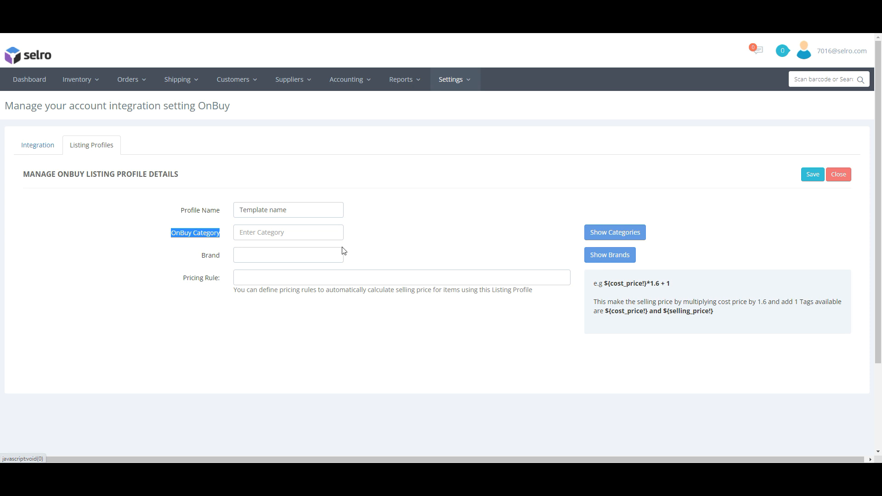
{"action": "left_click", "coordinate": [327, 253]}
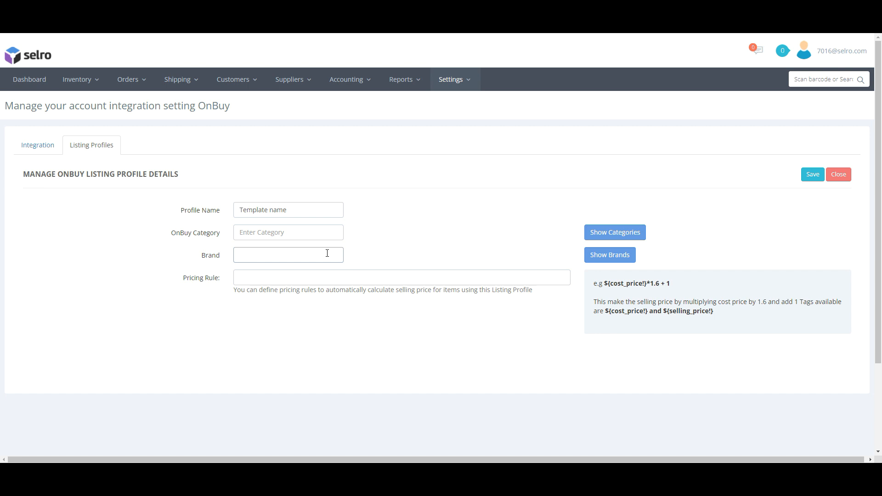
{"action": "left_click_drag", "start_coordinate": [307, 209], "coordinate": [239, 205]}
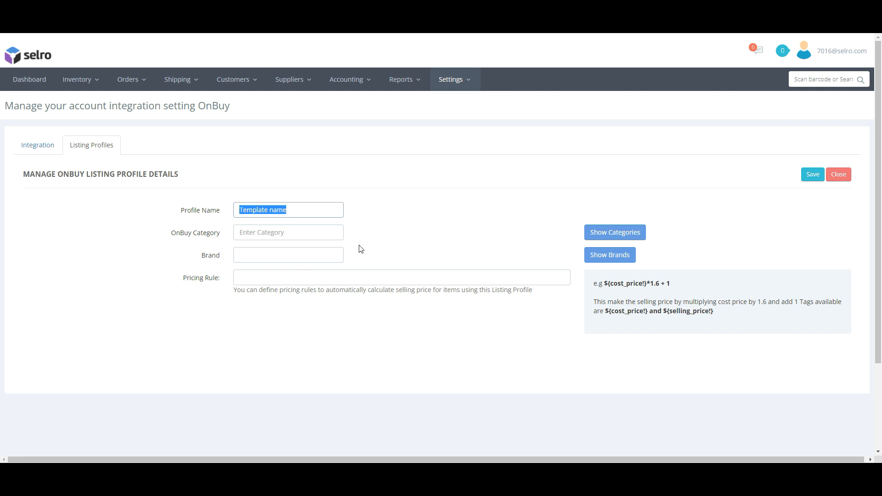
{"action": "left_click_drag", "start_coordinate": [177, 276], "coordinate": [231, 284]}
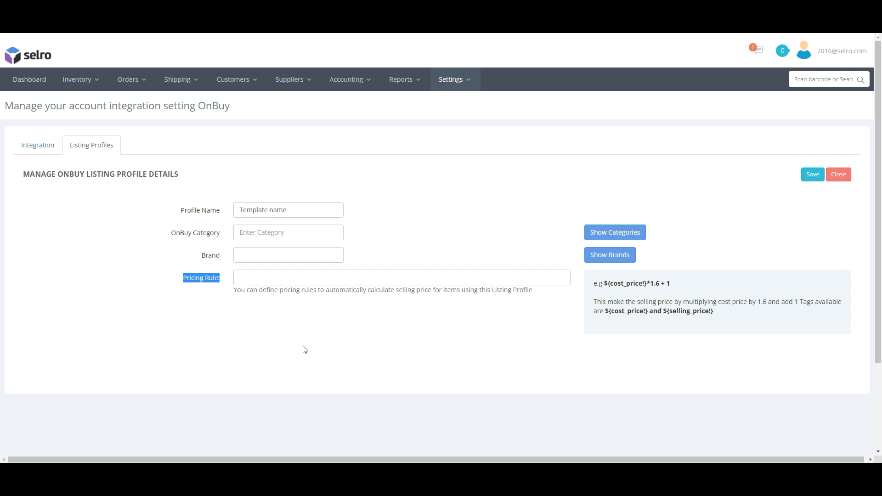
{"action": "left_click", "coordinate": [43, 145]}
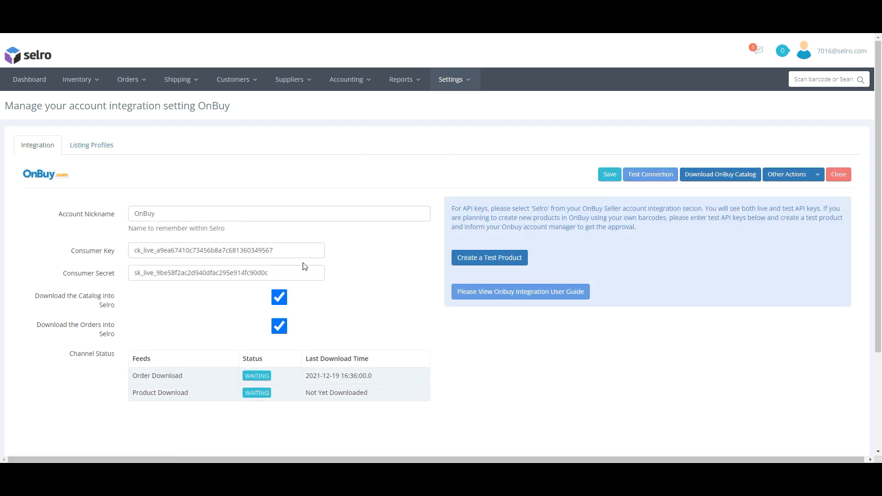
Open the Green Sock product from the inventory and show its channel listings.
{"action": "mouse_move", "coordinate": [65, 80]}
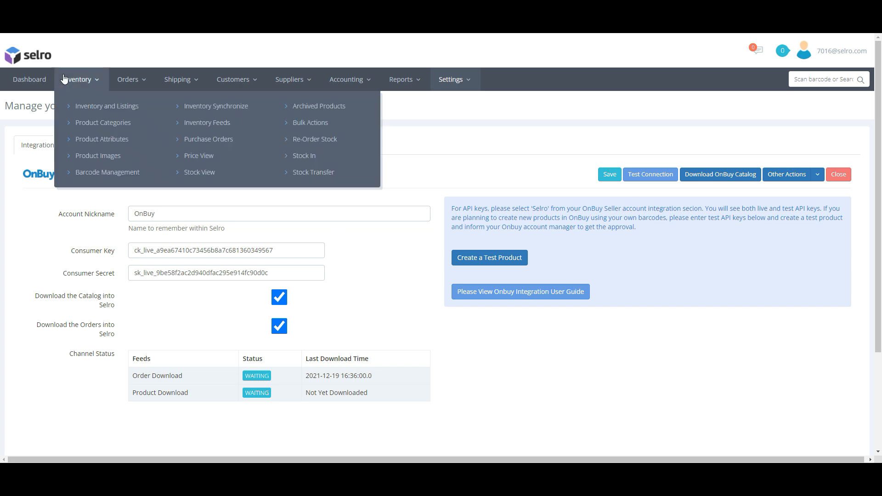
{"action": "left_click", "coordinate": [87, 106]}
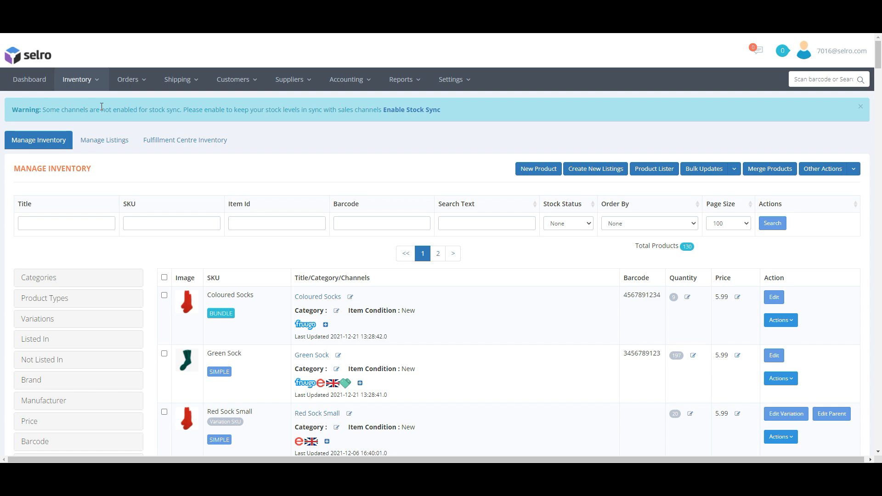
{"action": "scroll", "coordinate": [285, 263], "scroll_direction": "down", "scroll_amount": 3}
{"action": "left_click_drag", "start_coordinate": [205, 216], "coordinate": [252, 224]}
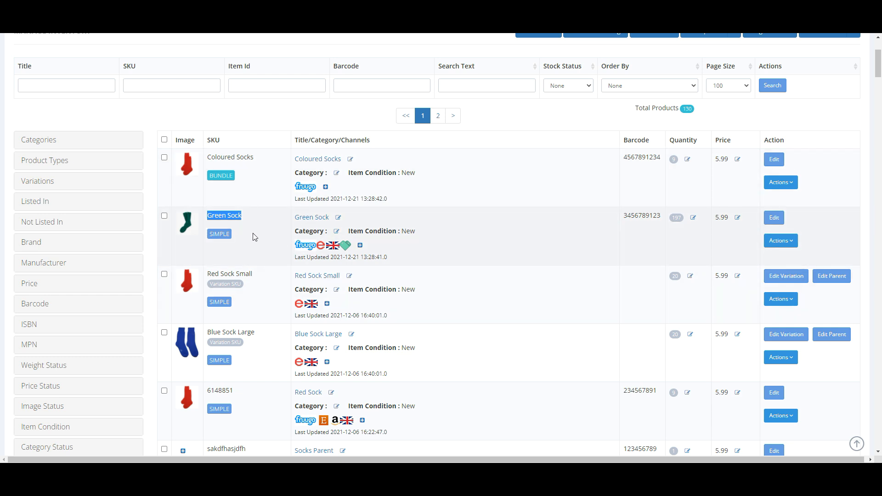
{"action": "left_click", "coordinate": [315, 218]}
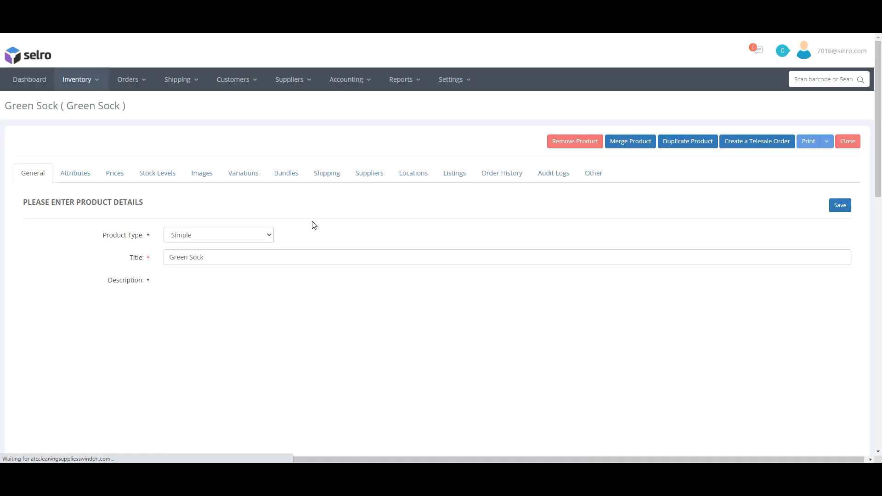
{"action": "left_click", "coordinate": [455, 175]}
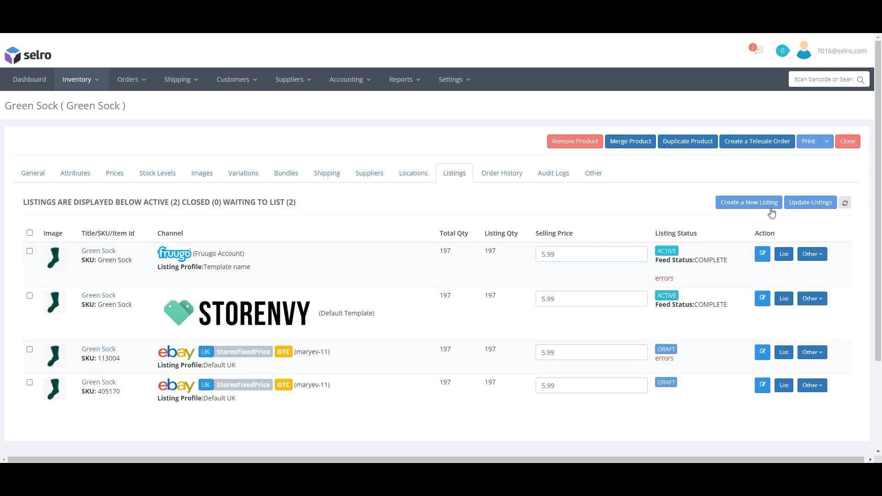
Create a new OnBuy listing for Green Sock using the listing template "Template name".
{"action": "left_click", "coordinate": [748, 202]}
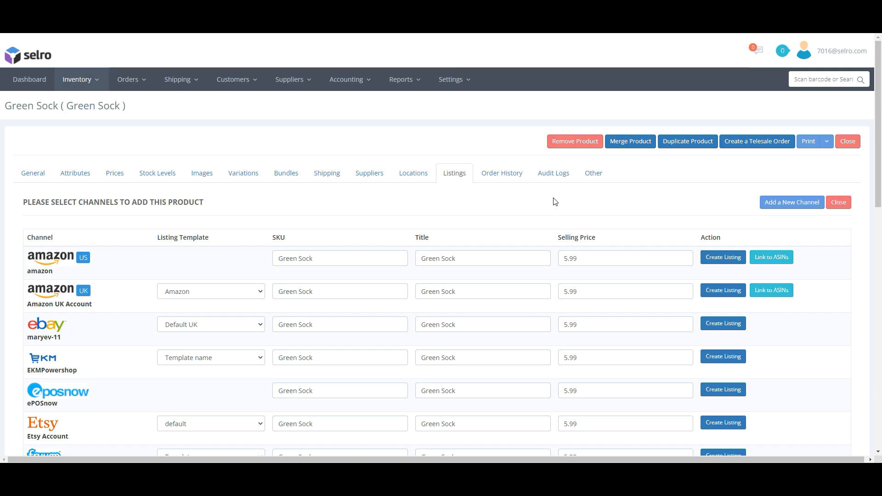
{"action": "scroll", "coordinate": [269, 225], "scroll_direction": "down", "scroll_amount": 3}
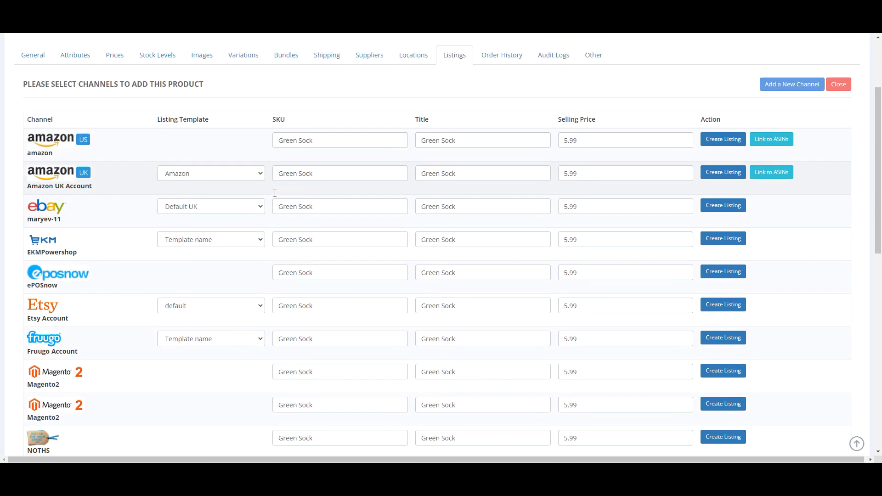
{"action": "scroll", "coordinate": [273, 190], "scroll_direction": "down", "scroll_amount": 4}
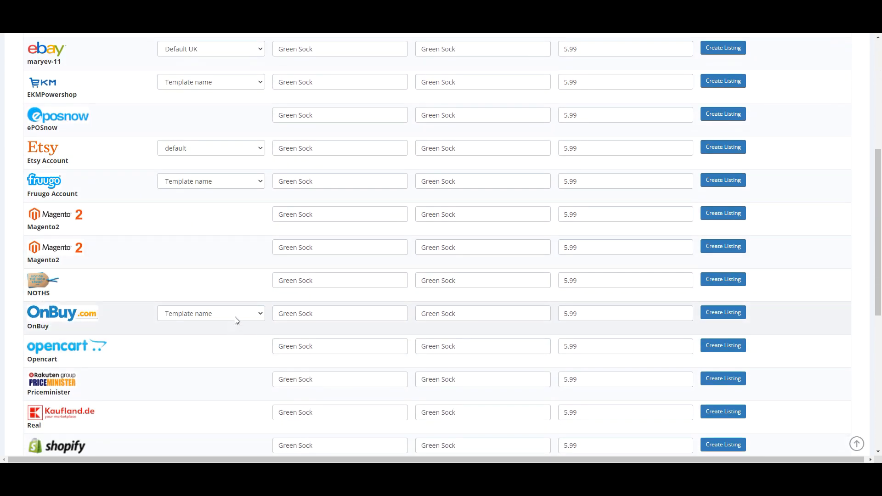
{"action": "left_click", "coordinate": [232, 315]}
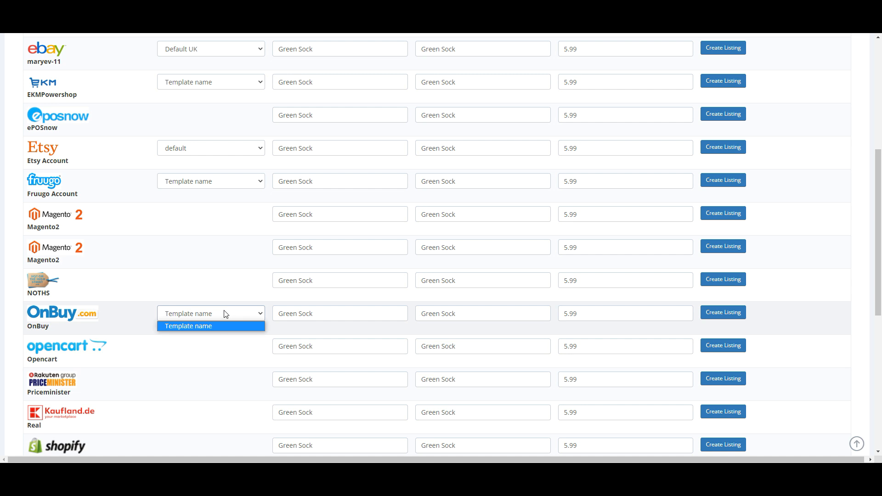
{"action": "left_click", "coordinate": [225, 314]}
{"action": "left_click", "coordinate": [710, 316]}
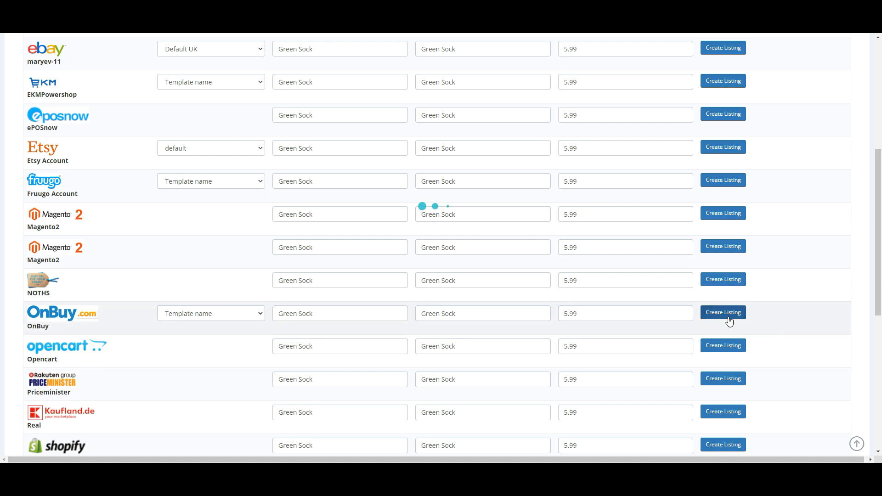
Examine the OnBuy item's listing profile, SKU, EAN, title, description, price, brand, category, attributes and product variations.
{"action": "scroll", "coordinate": [694, 338], "scroll_direction": "up", "scroll_amount": 2}
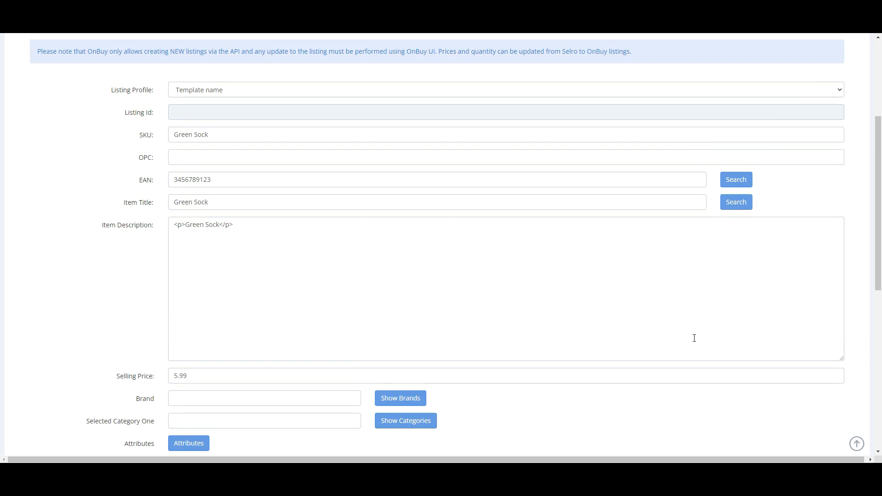
{"action": "scroll", "coordinate": [691, 340], "scroll_direction": "up", "scroll_amount": 2}
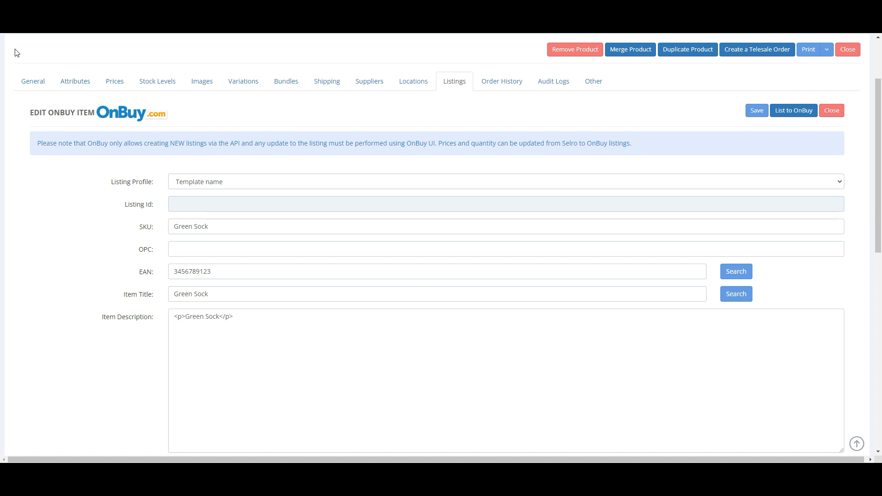
{"action": "scroll", "coordinate": [342, 330], "scroll_direction": "down", "scroll_amount": 4}
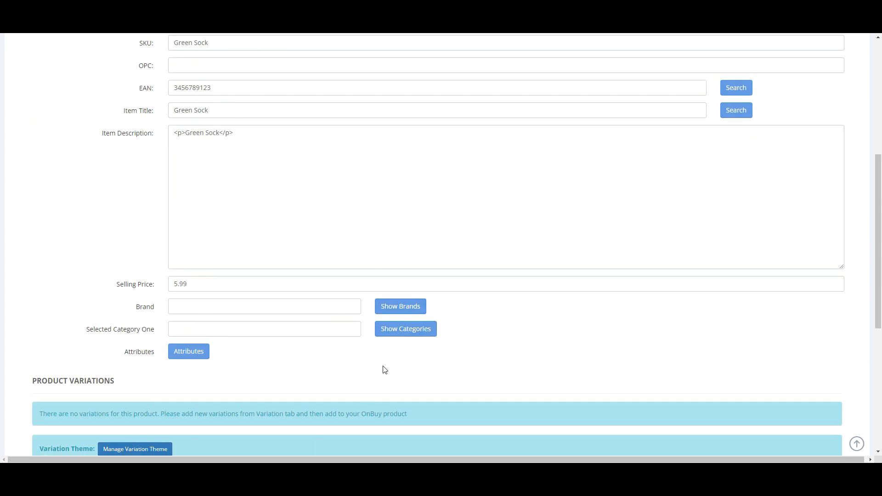
{"action": "scroll", "coordinate": [371, 375], "scroll_direction": "up", "scroll_amount": 1}
{"action": "scroll", "coordinate": [372, 377], "scroll_direction": "up", "scroll_amount": 2}
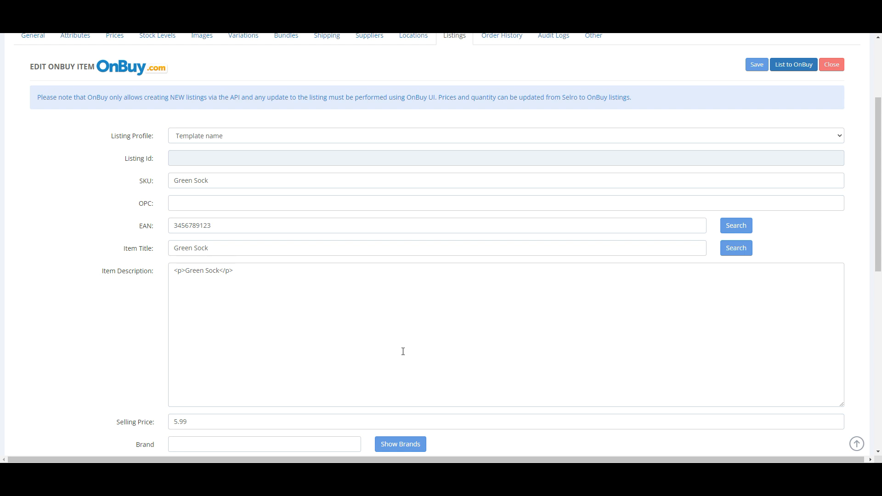
{"action": "scroll", "coordinate": [237, 170], "scroll_direction": "down", "scroll_amount": 5}
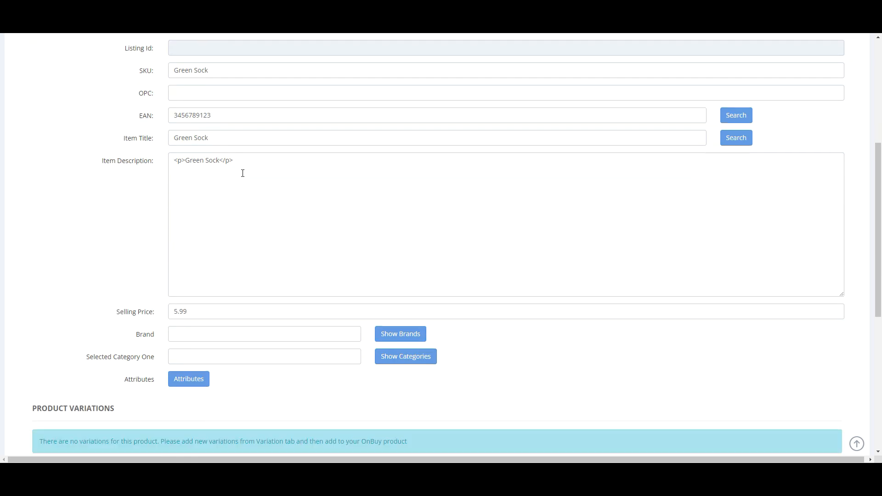
{"action": "scroll", "coordinate": [431, 298], "scroll_direction": "down", "scroll_amount": 2}
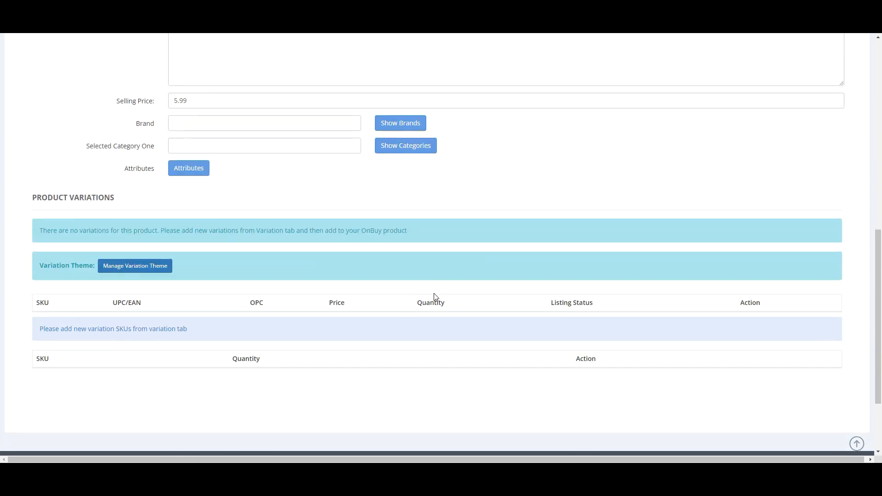
{"action": "scroll", "coordinate": [433, 299], "scroll_direction": "up", "scroll_amount": 4}
{"action": "scroll", "coordinate": [525, 155], "scroll_direction": "up", "scroll_amount": 3}
{"action": "scroll", "coordinate": [504, 343], "scroll_direction": "up", "scroll_amount": 2}
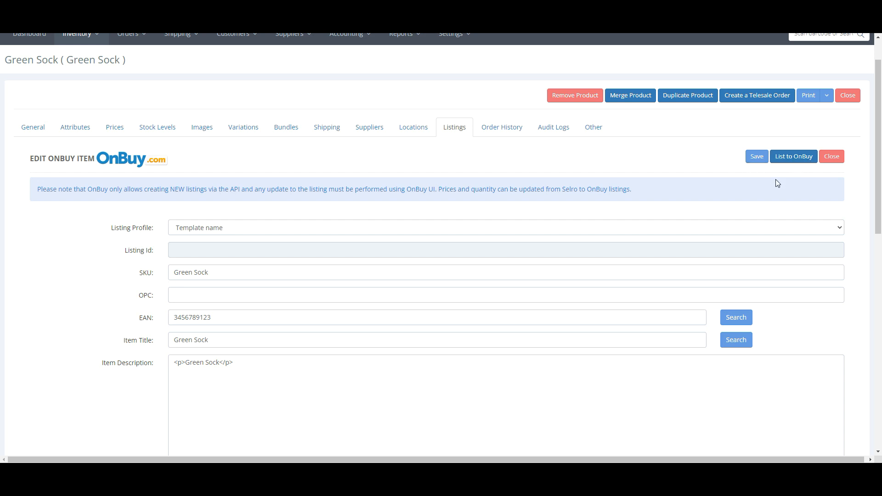
List the Green Sock item to OnBuy, dismiss the response, and check the error details of the eBay draft with SKU 113004.
{"action": "left_click", "coordinate": [795, 158]}
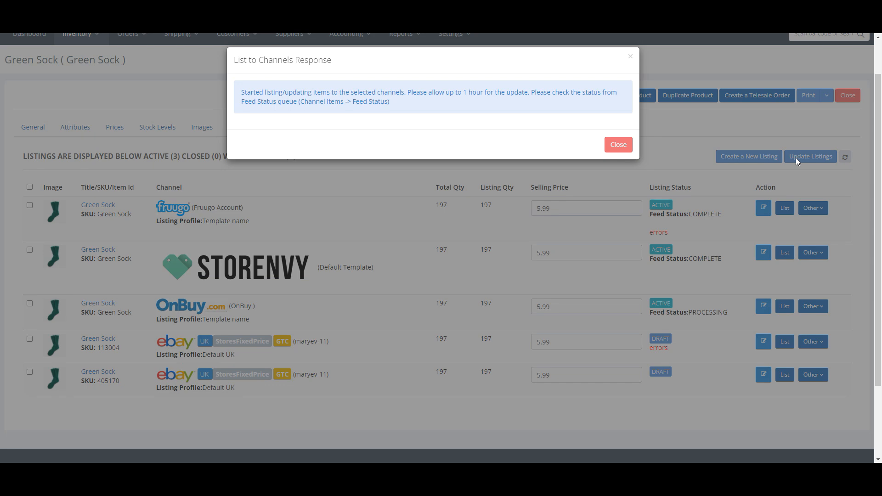
{"action": "left_click", "coordinate": [617, 145]}
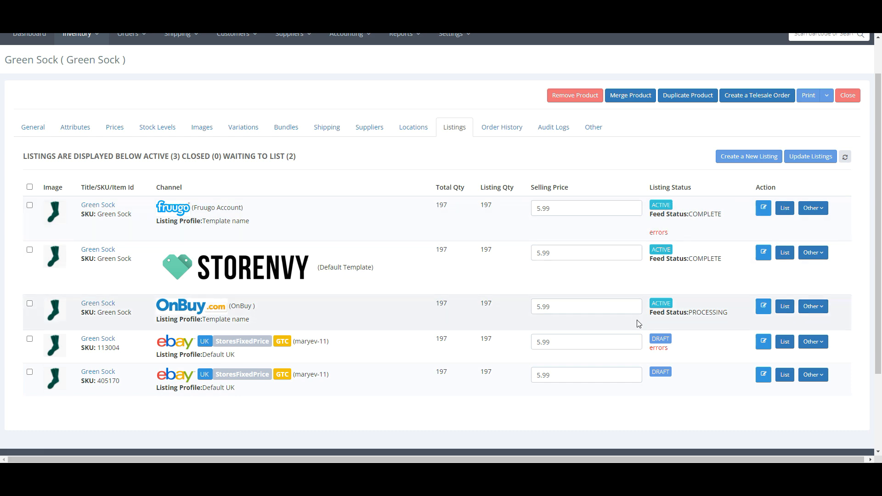
{"action": "left_click", "coordinate": [659, 349]}
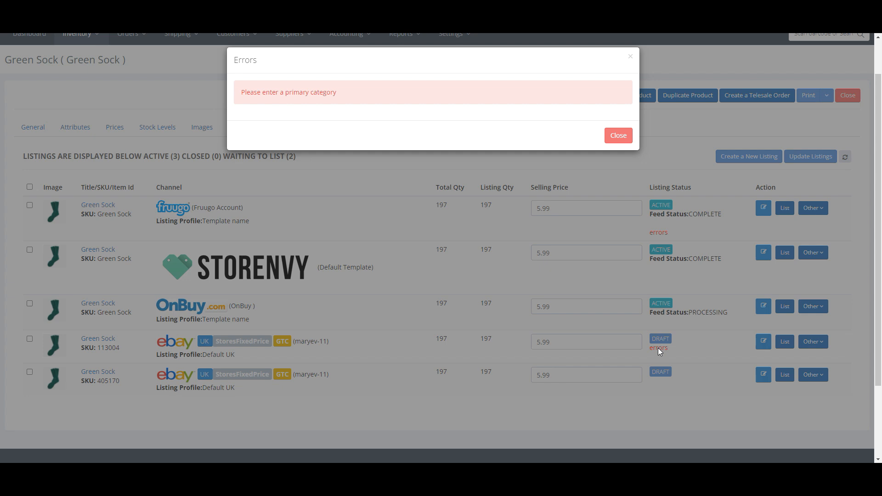
{"action": "left_click", "coordinate": [602, 240]}
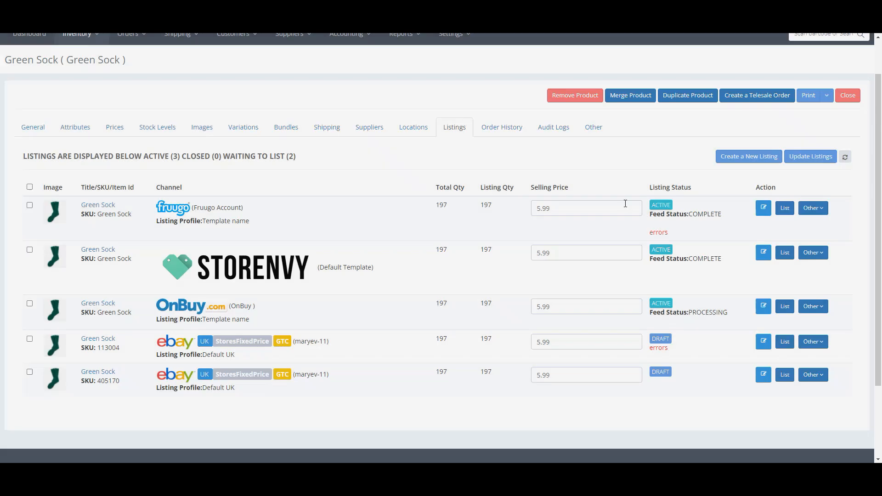
Close the Green Sock product and select all products on the first page of the inventory.
{"action": "scroll", "coordinate": [662, 158], "scroll_direction": "up", "scroll_amount": 1}
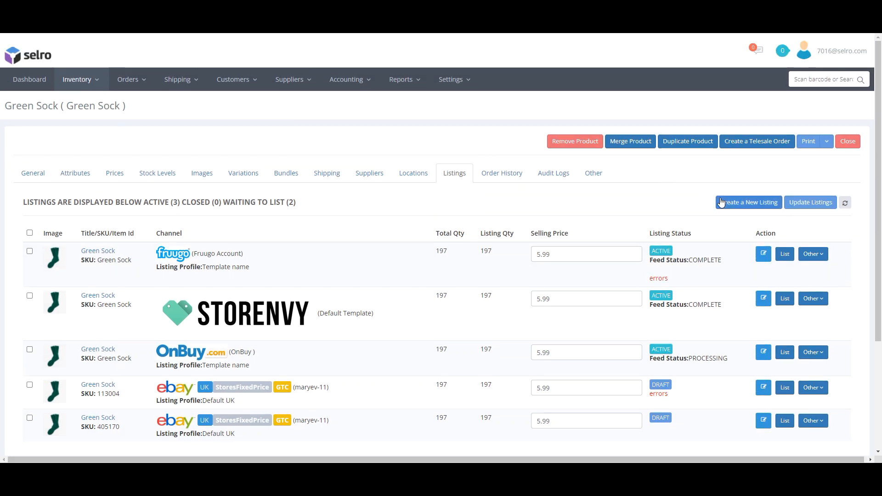
{"action": "left_click", "coordinate": [847, 142]}
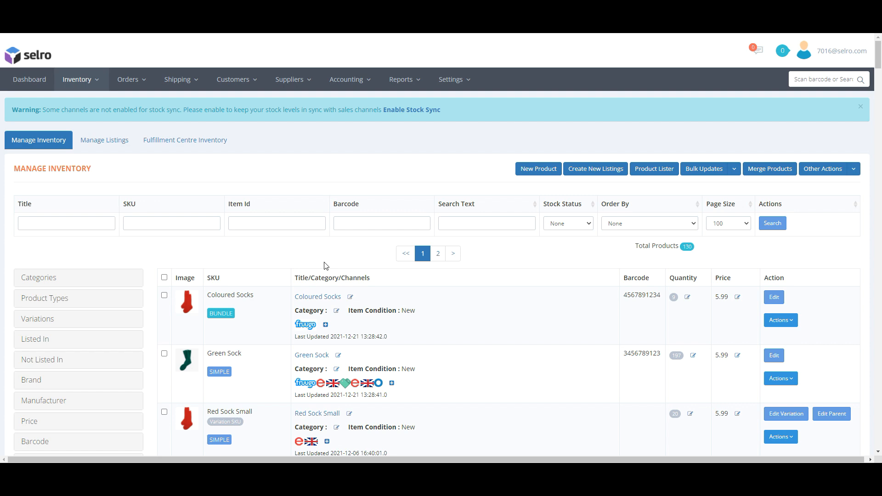
{"action": "scroll", "coordinate": [257, 246], "scroll_direction": "down", "scroll_amount": 3}
{"action": "left_click", "coordinate": [164, 139]}
{"action": "scroll", "coordinate": [777, 152], "scroll_direction": "up", "scroll_amount": 2}
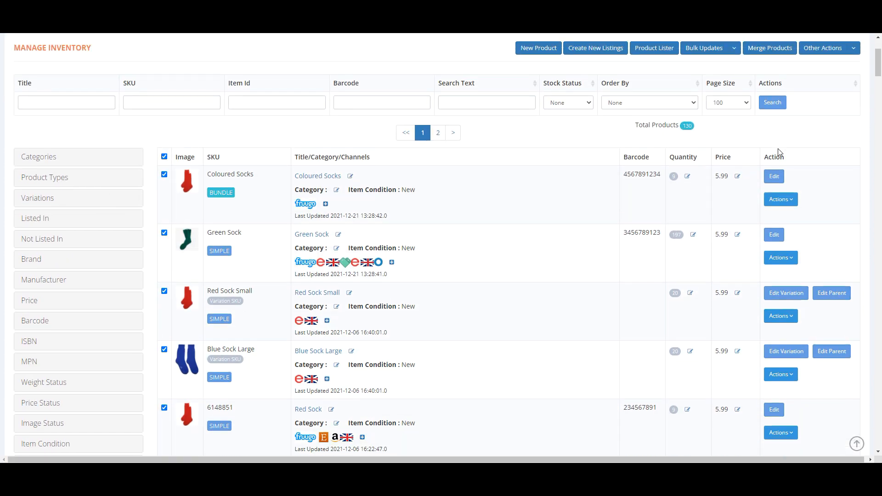
Examine the inventory's page size options and the product filters, including the Brand and Listed In filter choices.
{"action": "left_click", "coordinate": [740, 184]}
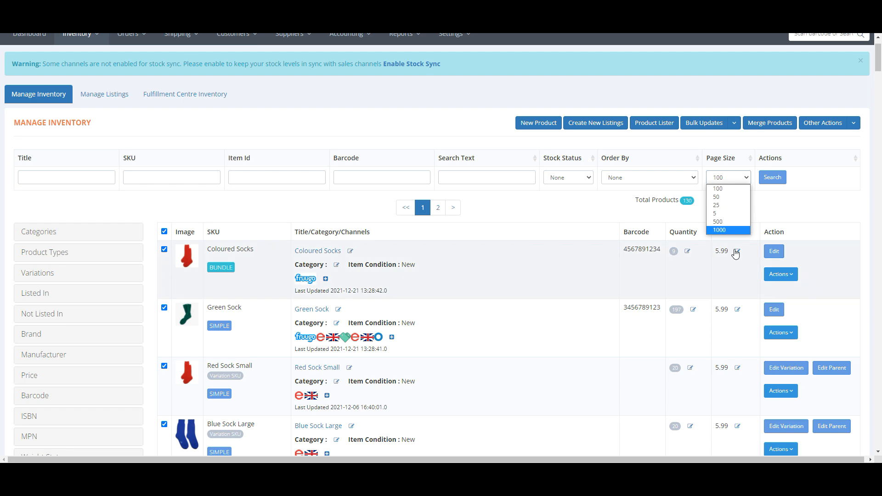
{"action": "left_click", "coordinate": [553, 208]}
{"action": "scroll", "coordinate": [16, 308], "scroll_direction": "down", "scroll_amount": 4}
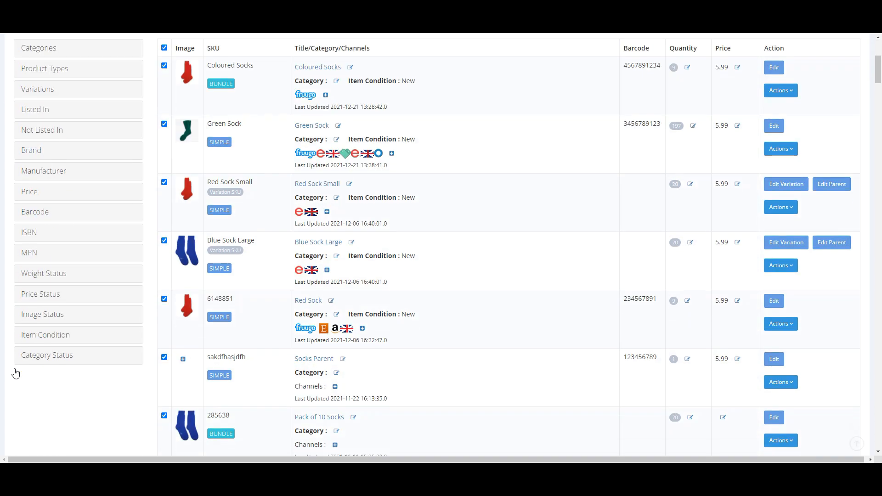
{"action": "scroll", "coordinate": [128, 369], "scroll_direction": "up", "scroll_amount": 3}
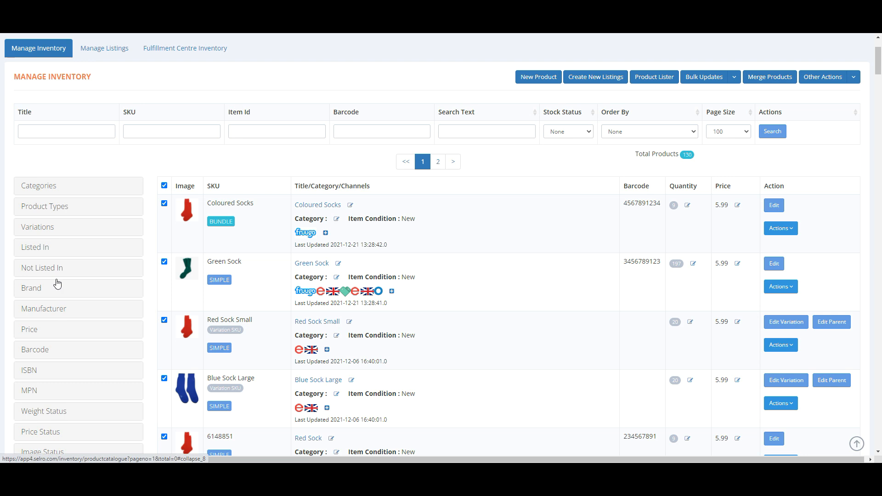
{"action": "left_click", "coordinate": [69, 190]}
{"action": "left_click", "coordinate": [56, 193]}
{"action": "scroll", "coordinate": [66, 223], "scroll_direction": "down", "scroll_amount": 2}
{"action": "left_click", "coordinate": [62, 200]}
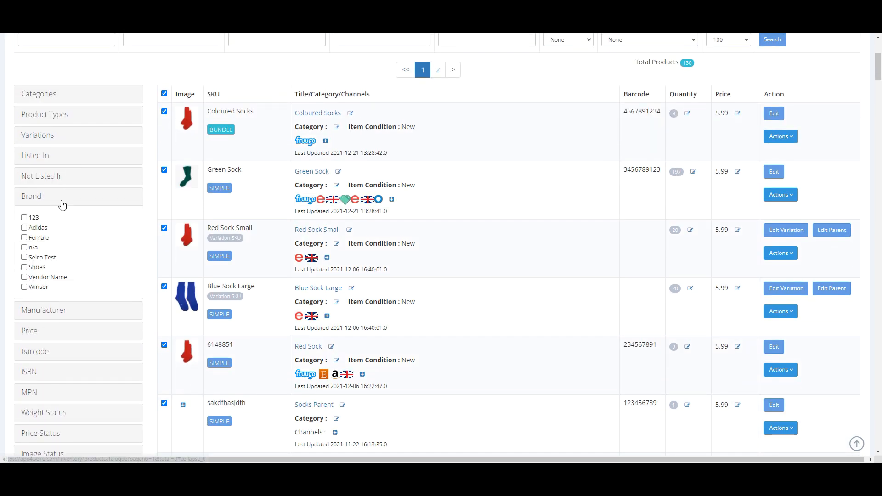
{"action": "left_click", "coordinate": [58, 161]}
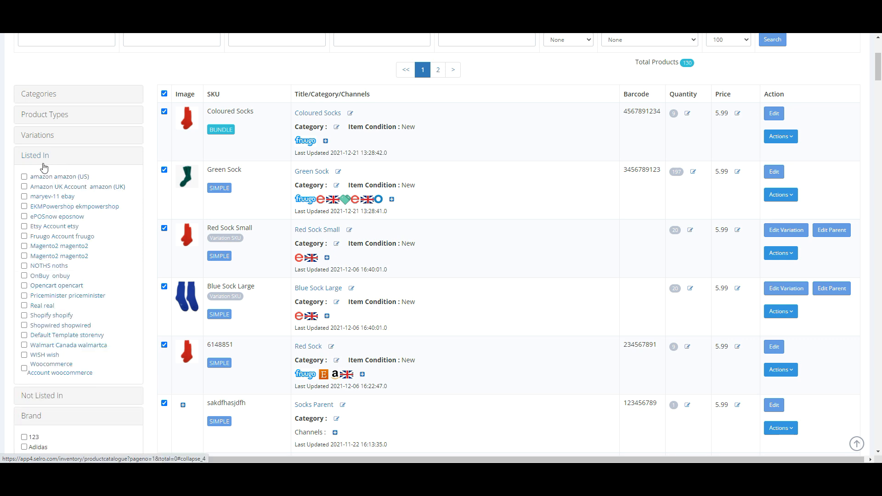
{"action": "left_click", "coordinate": [44, 158]}
{"action": "left_click", "coordinate": [44, 199]}
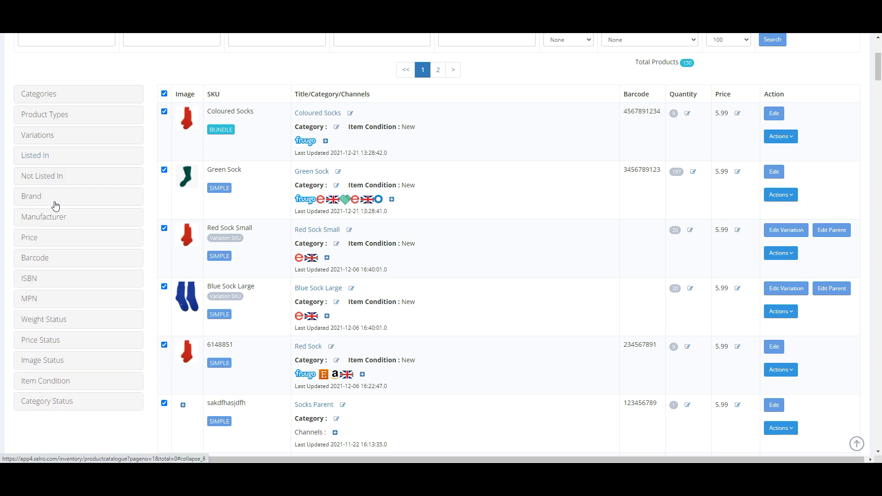
{"action": "scroll", "coordinate": [363, 246], "scroll_direction": "up", "scroll_amount": 3}
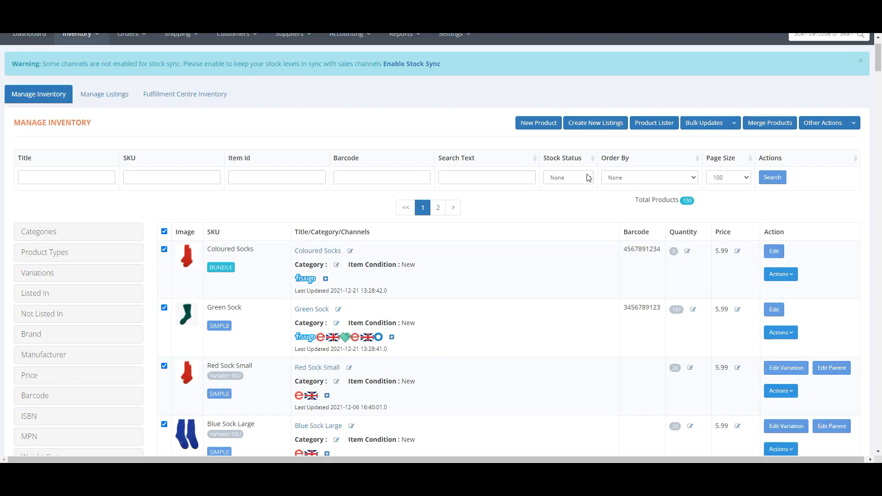
Start new OnBuy listings for the selected products with the listing profile "Template name", then close the dialog without proceeding.
{"action": "left_click", "coordinate": [610, 131]}
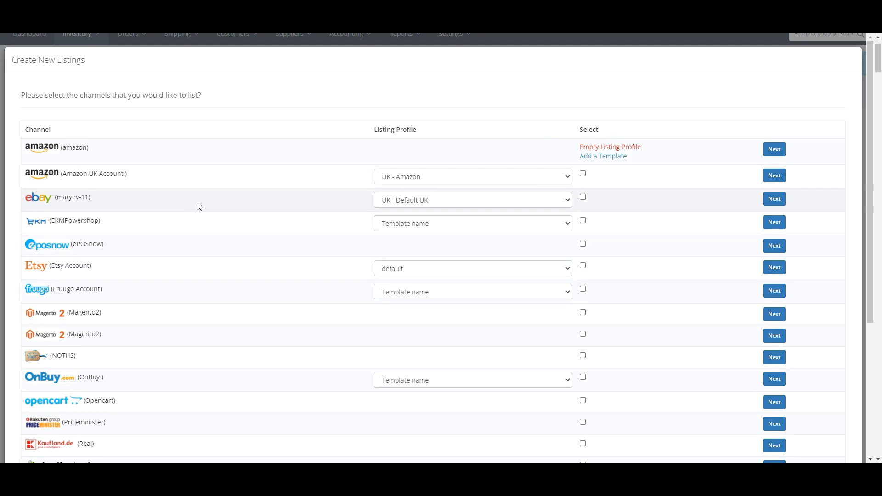
{"action": "scroll", "coordinate": [235, 223], "scroll_direction": "down", "scroll_amount": 3}
{"action": "left_click", "coordinate": [408, 243]}
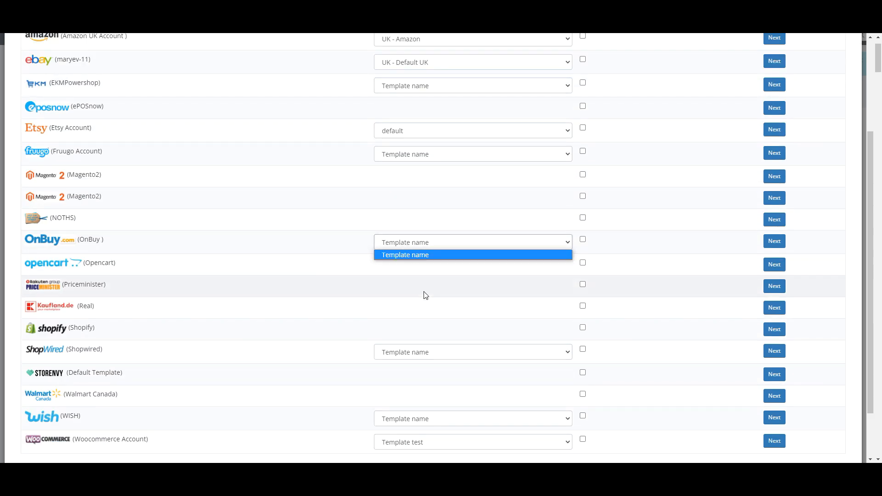
{"action": "left_click", "coordinate": [414, 238]}
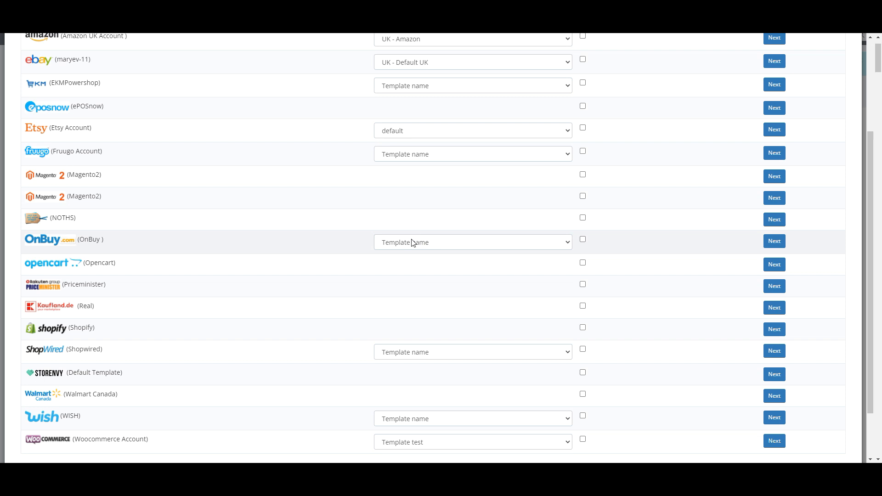
{"action": "left_click", "coordinate": [582, 239]}
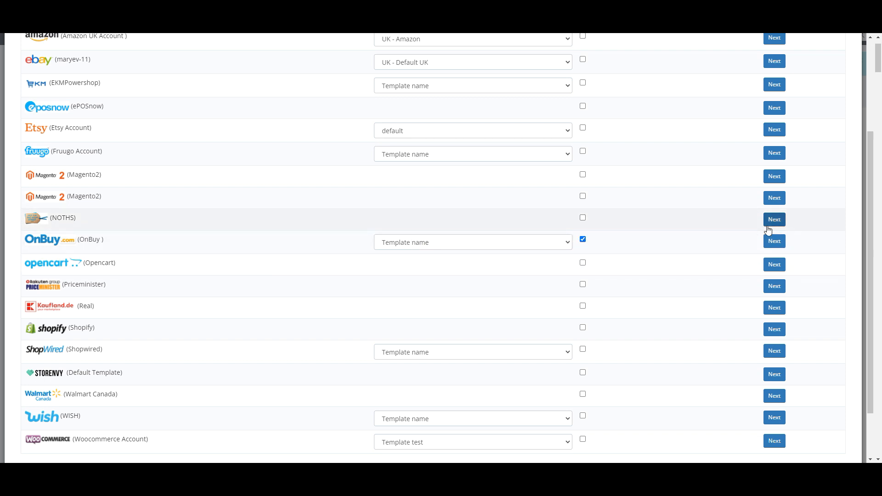
{"action": "scroll", "coordinate": [786, 243], "scroll_direction": "down", "scroll_amount": 2}
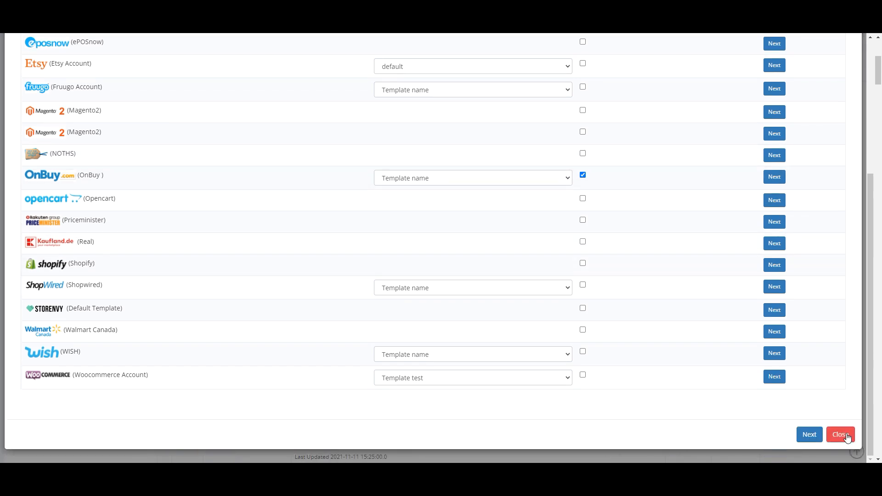
{"action": "left_click", "coordinate": [847, 438]}
{"action": "scroll", "coordinate": [703, 230], "scroll_direction": "up", "scroll_amount": 4}
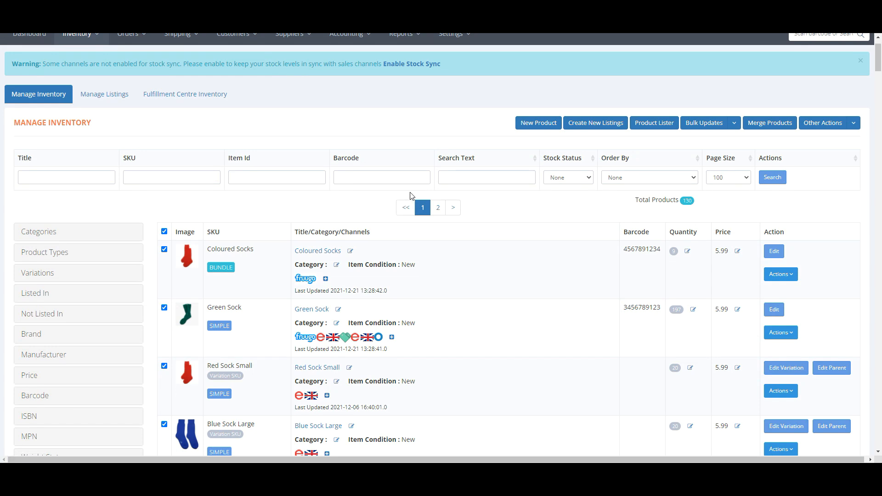
Open the listing status overview in the listings management and examine the feed status of the channel products.
{"action": "left_click", "coordinate": [103, 95]}
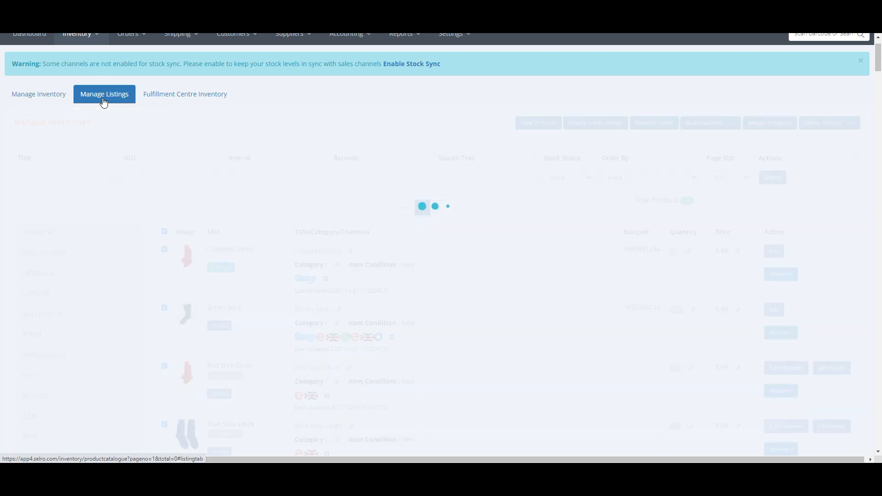
{"action": "left_click", "coordinate": [292, 159]}
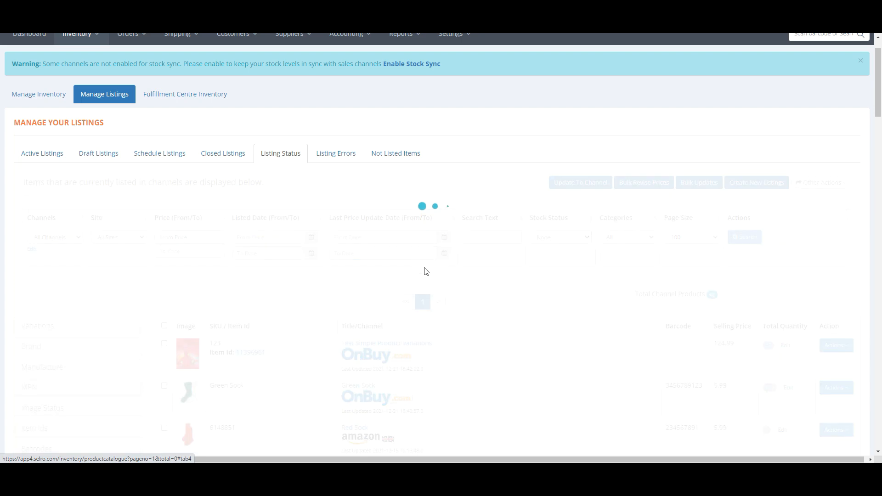
{"action": "scroll", "coordinate": [464, 275], "scroll_direction": "down", "scroll_amount": 2}
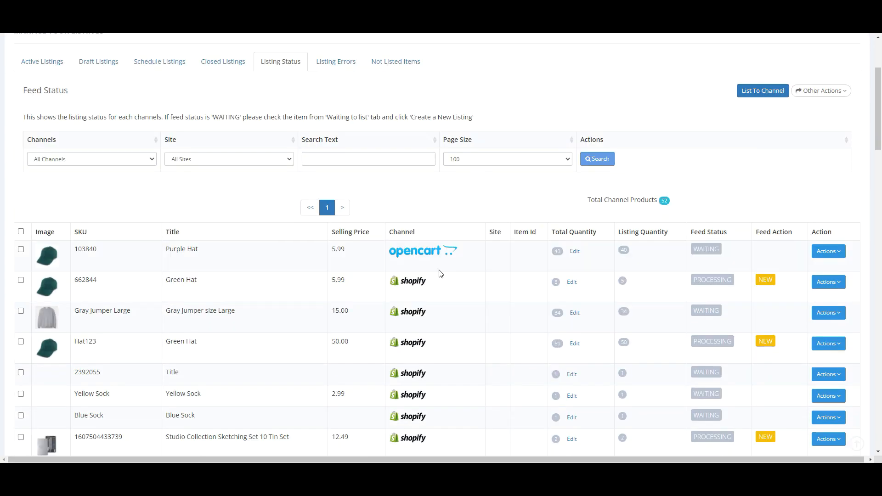
{"action": "left_click_drag", "start_coordinate": [694, 232], "coordinate": [726, 232]}
{"action": "scroll", "coordinate": [750, 378], "scroll_direction": "down", "scroll_amount": 3}
{"action": "scroll", "coordinate": [750, 377], "scroll_direction": "up", "scroll_amount": 3}
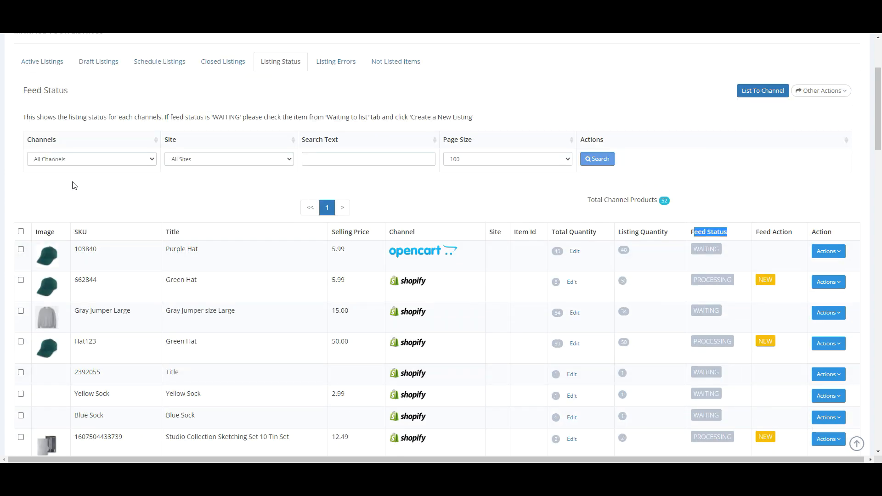
Filter the listing status by the OnBuy channel and check the feed status of Green Sock.
{"action": "left_click", "coordinate": [73, 160]}
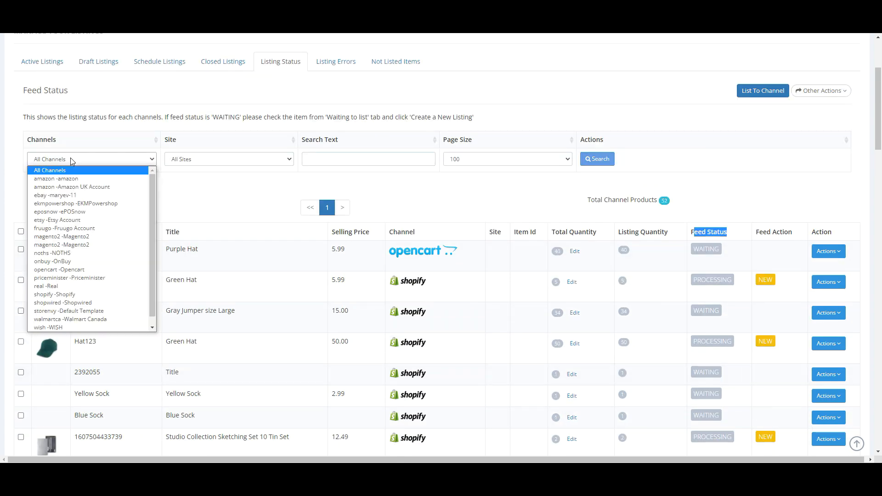
{"action": "left_click", "coordinate": [91, 261]}
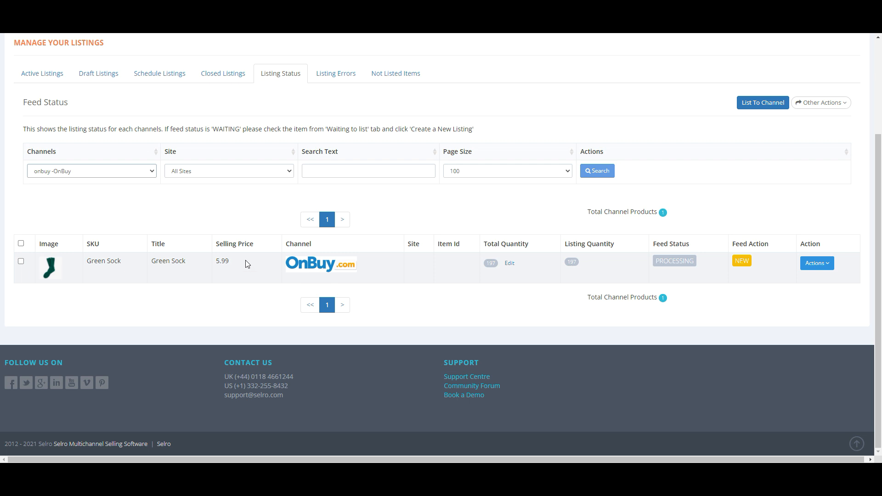
{"action": "left_click_drag", "start_coordinate": [85, 261], "coordinate": [136, 264]}
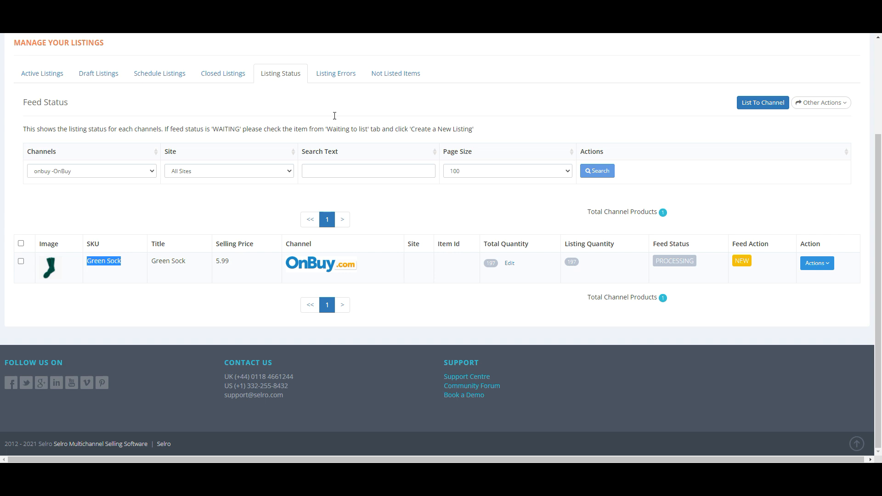
Show the listing errors for all channels and read the error of the Etsy listing SHOE_SKU.
{"action": "scroll", "coordinate": [372, 169], "scroll_direction": "up", "scroll_amount": 3}
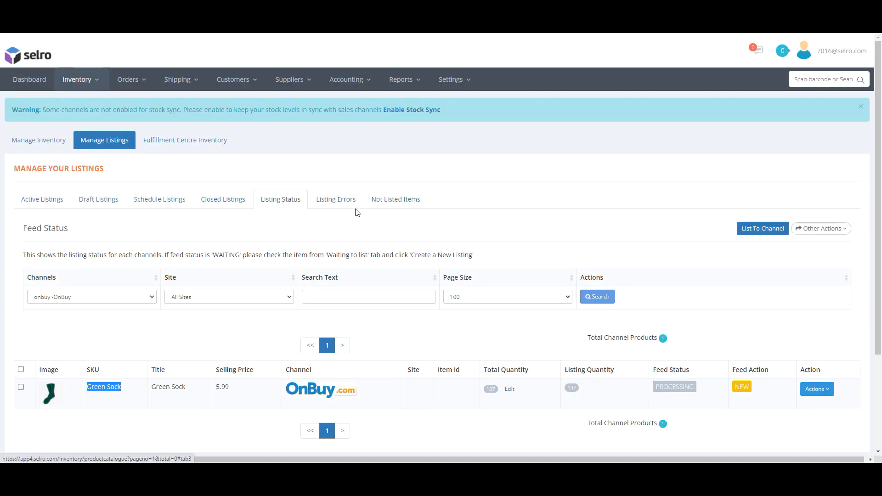
{"action": "left_click", "coordinate": [336, 205]}
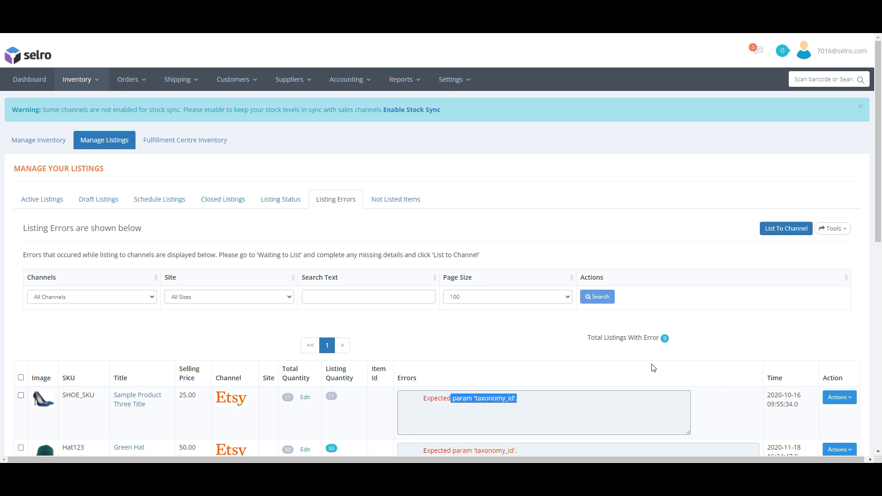
{"action": "left_click", "coordinate": [854, 51]}
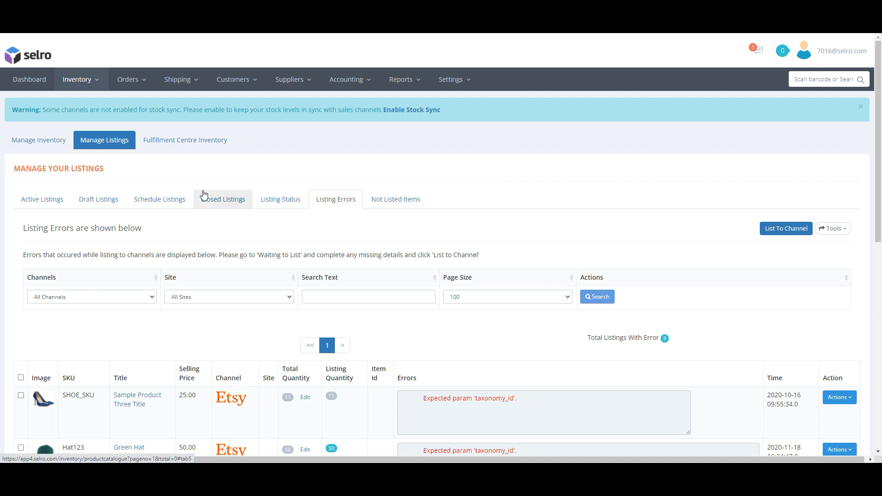
Open the inventory's bulk actions and find the Multichannel Product CSV File among the sample upload files.
{"action": "left_click", "coordinate": [87, 81]}
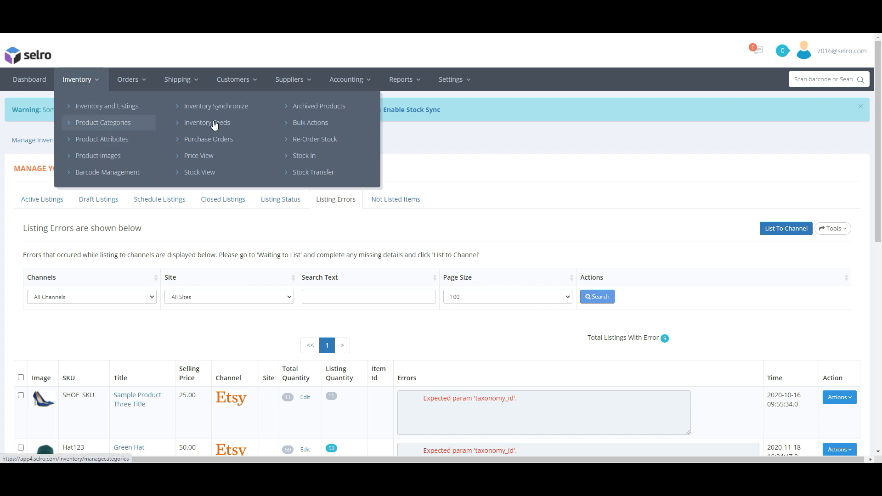
{"action": "left_click", "coordinate": [339, 127]}
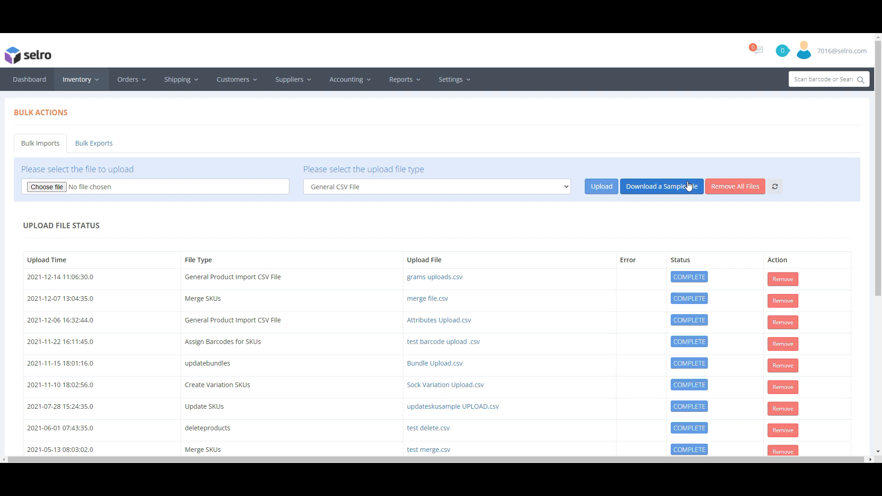
{"action": "left_click", "coordinate": [688, 186]}
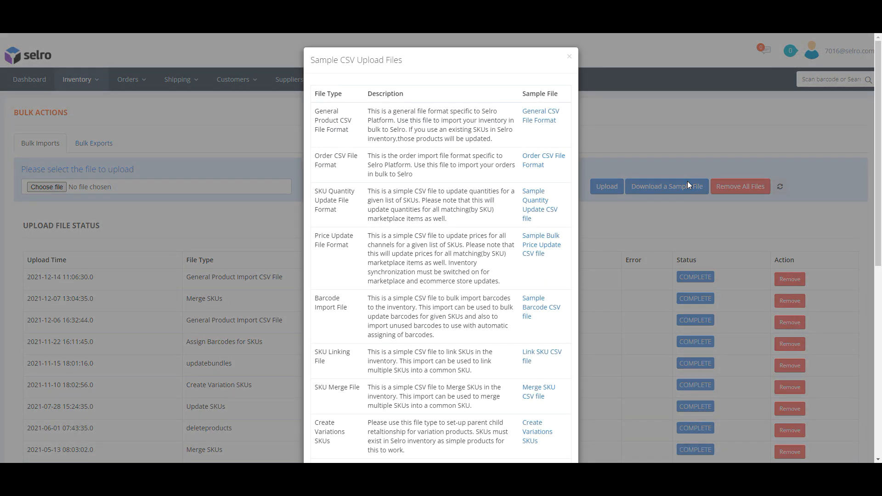
{"action": "scroll", "coordinate": [687, 185], "scroll_direction": "down", "scroll_amount": 7}
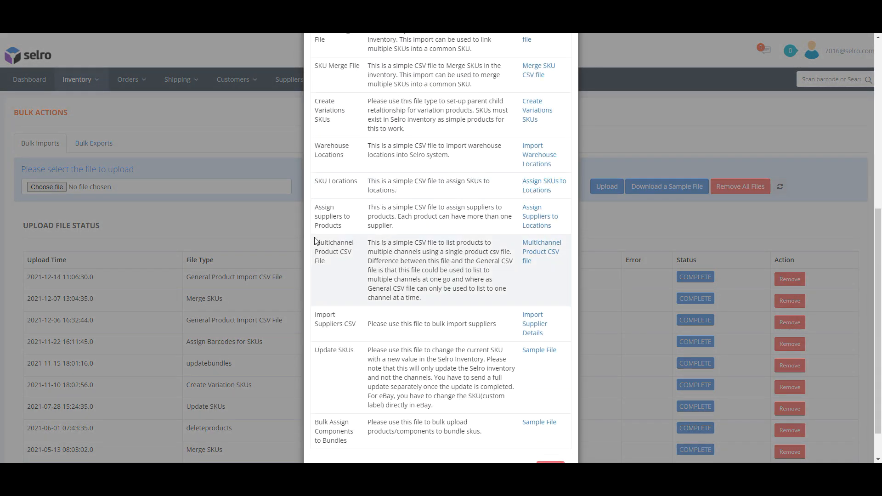
{"action": "left_click_drag", "start_coordinate": [315, 240], "coordinate": [349, 265]}
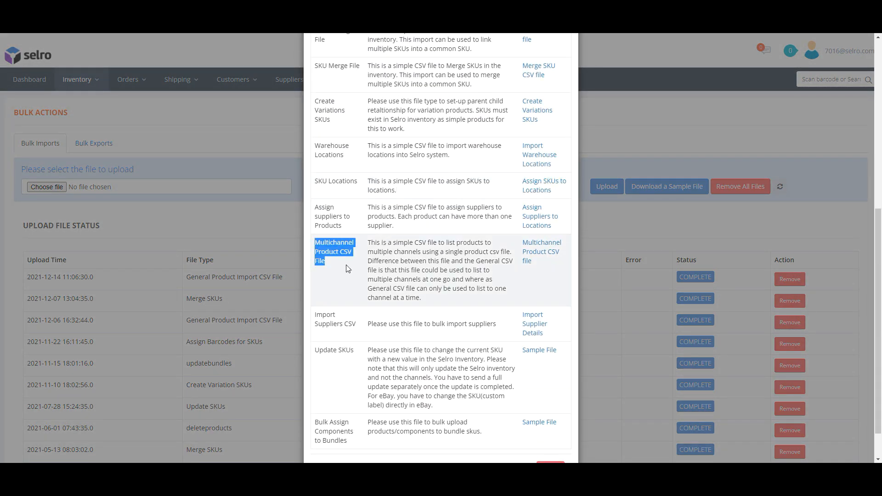
Open the help article for the Multichannel Product CSV file and review its supported channels, import instructions and attached sample files.
{"action": "left_click", "coordinate": [535, 258]}
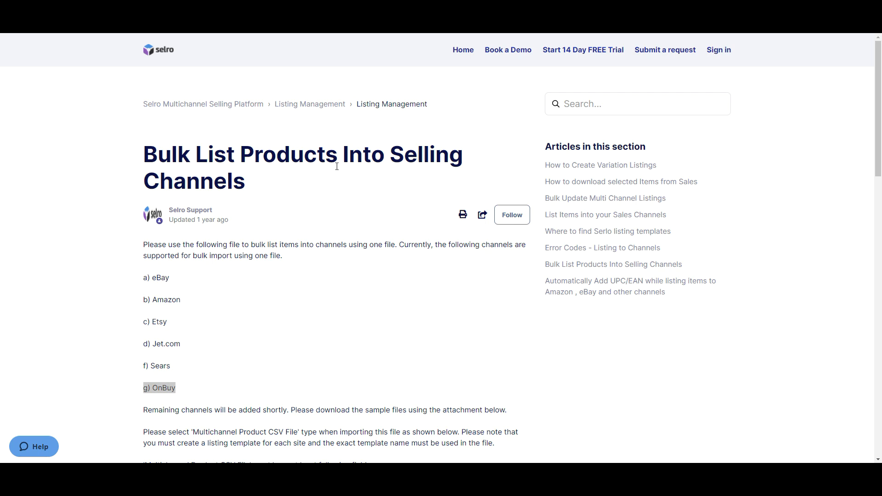
{"action": "scroll", "coordinate": [333, 191], "scroll_direction": "down", "scroll_amount": 9}
{"action": "scroll", "coordinate": [334, 191], "scroll_direction": "down", "scroll_amount": 8}
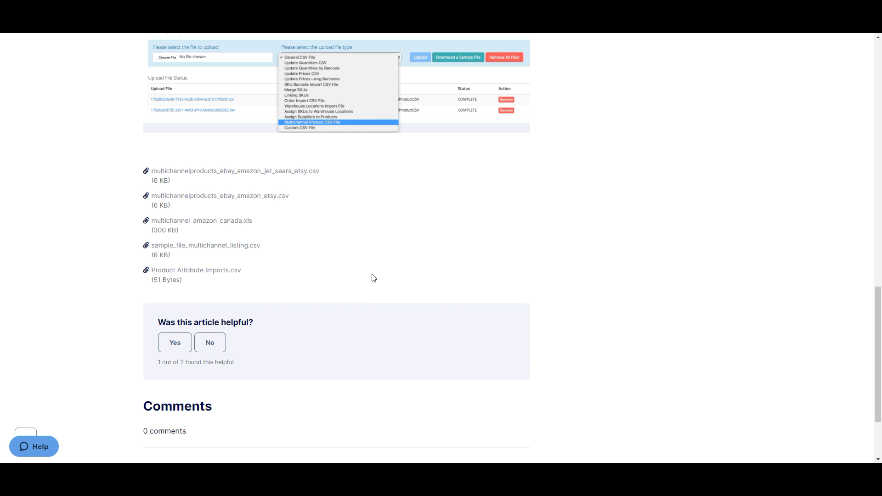
{"action": "scroll", "coordinate": [378, 272], "scroll_direction": "up", "scroll_amount": 4}
{"action": "scroll", "coordinate": [352, 294], "scroll_direction": "up", "scroll_amount": 12}
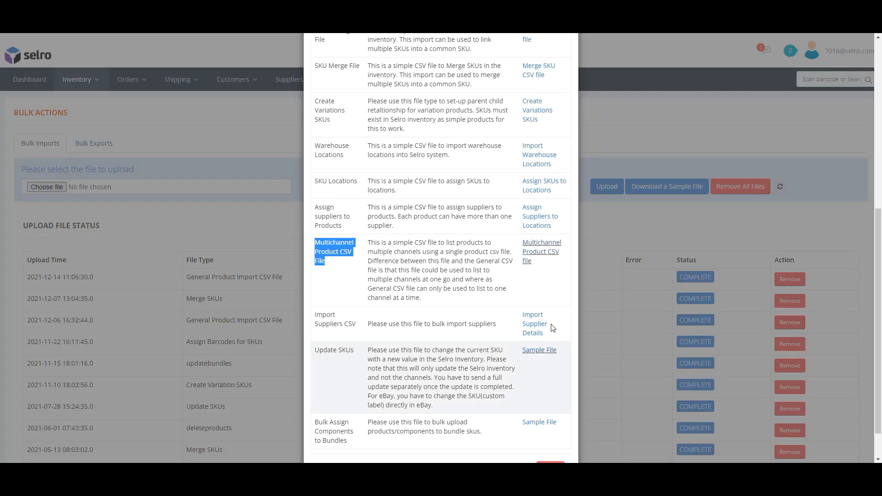
Close the sample files list and set the bulk import's upload file type to Multichannel Product CSV File.
{"action": "left_click", "coordinate": [624, 218]}
{"action": "left_click_drag", "start_coordinate": [299, 170], "coordinate": [429, 170]}
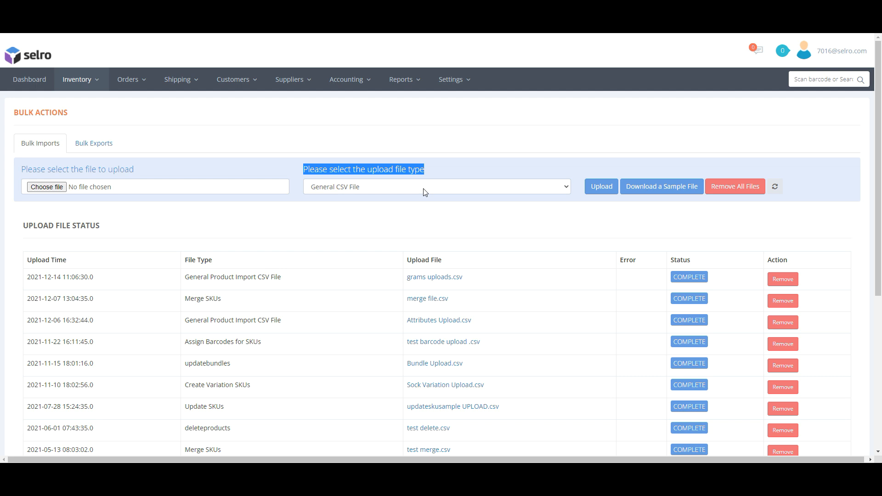
{"action": "left_click", "coordinate": [424, 190]}
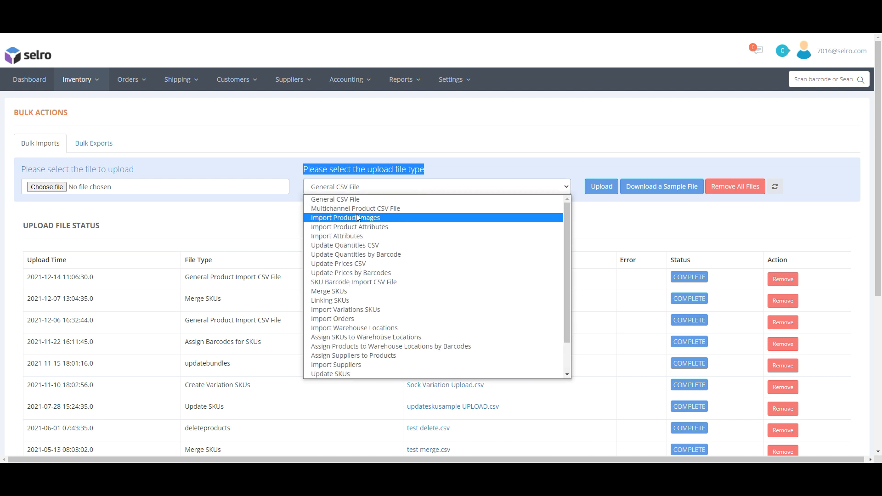
{"action": "left_click", "coordinate": [372, 209]}
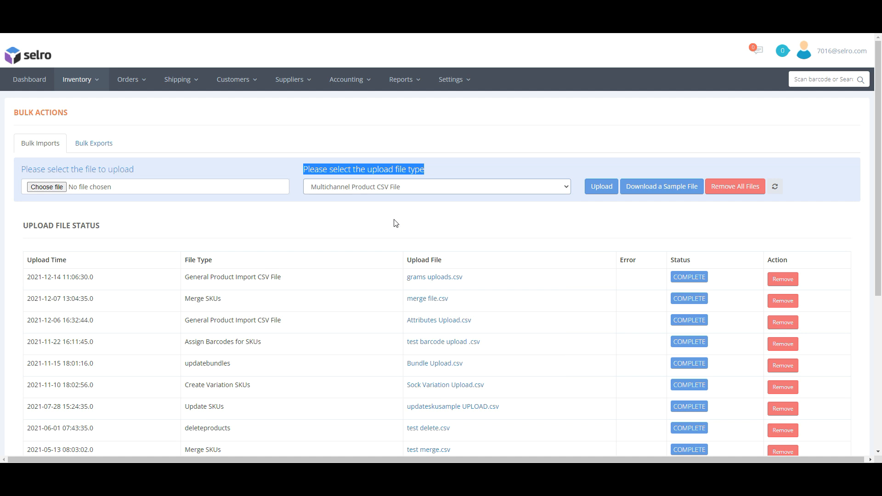